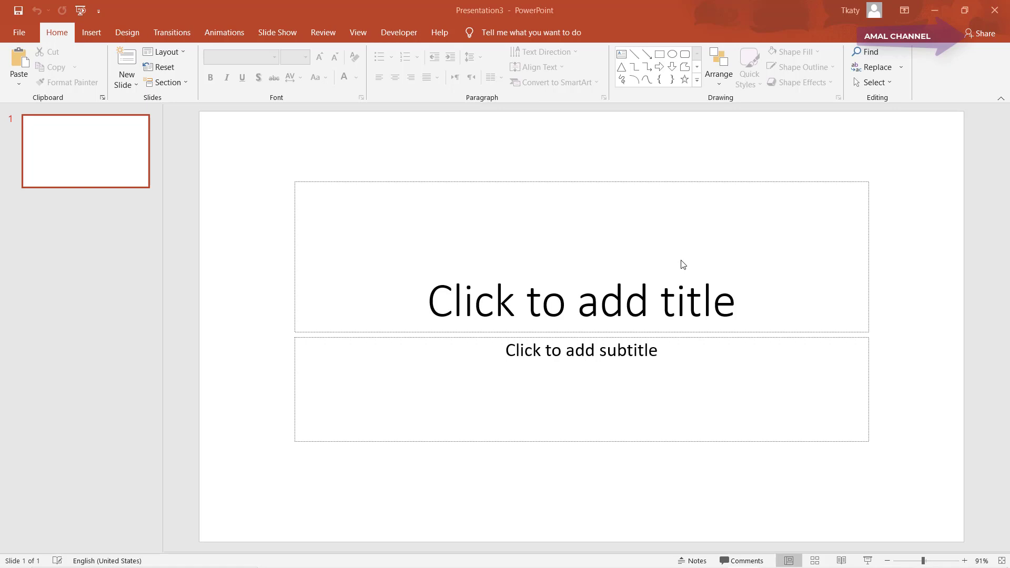
- Delete the title and subtitle placeholders so slide 1 is completely blank
click(587, 181)
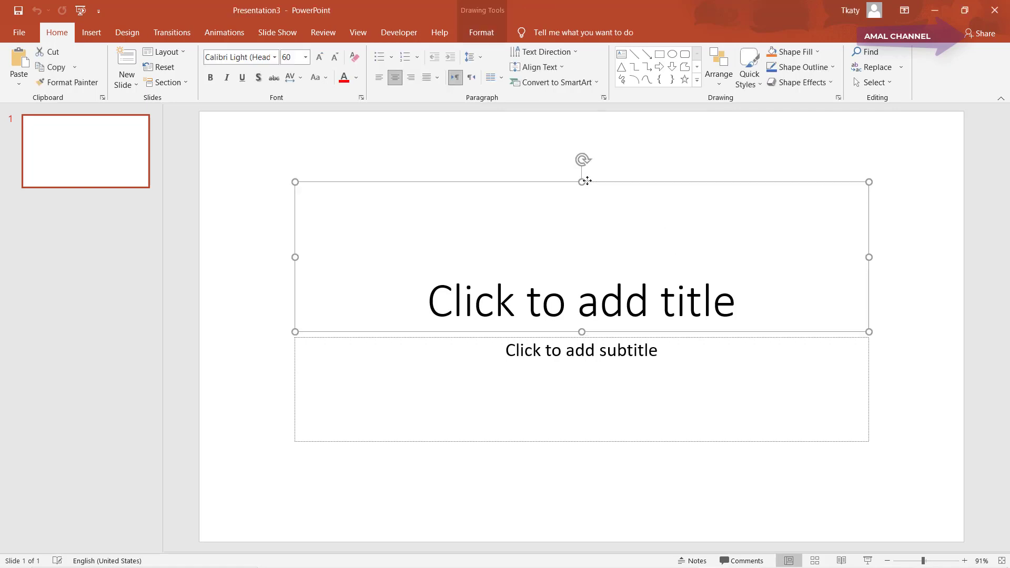
key(Delete)
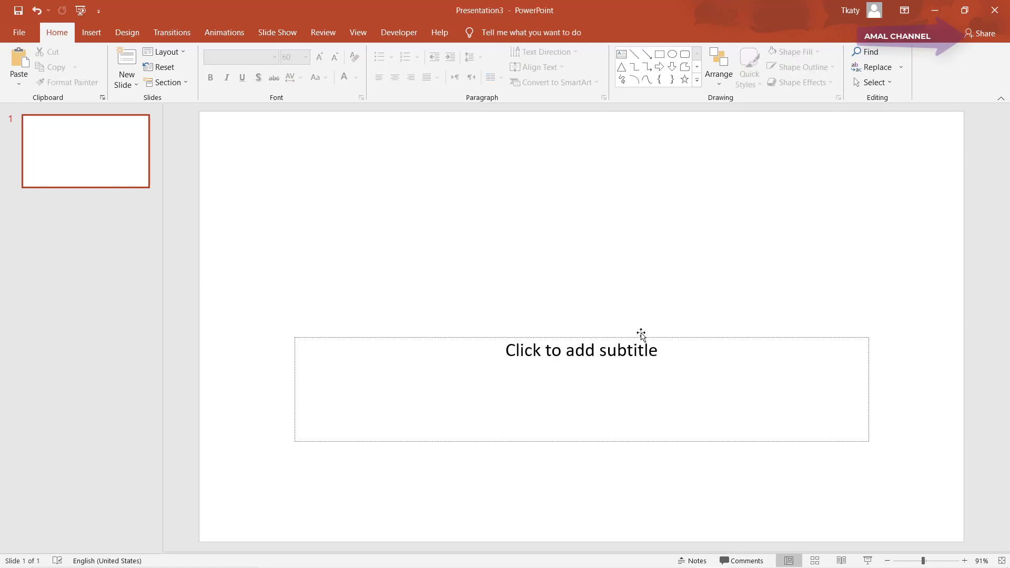
click(642, 338)
key(Escape)
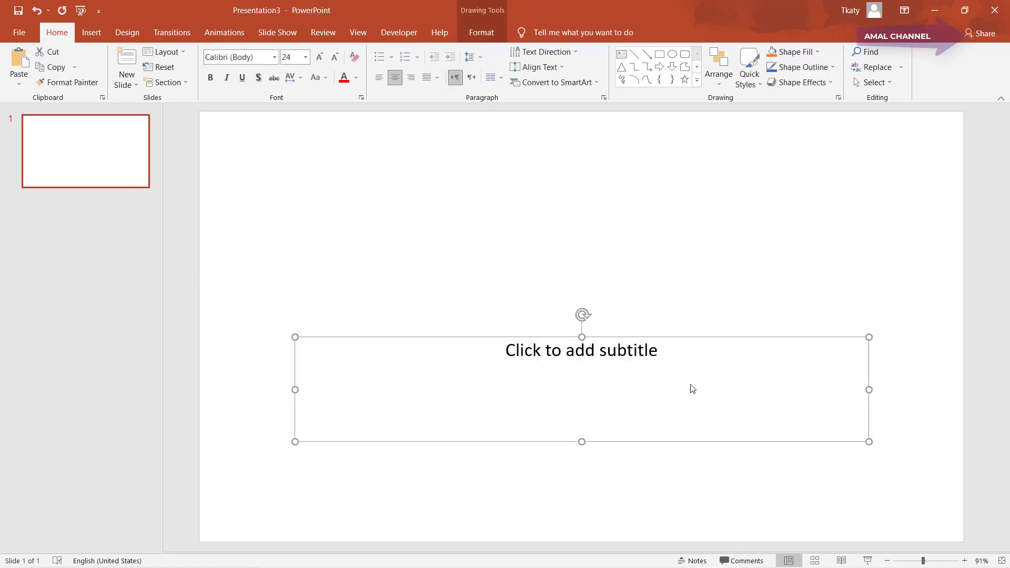
key(Delete)
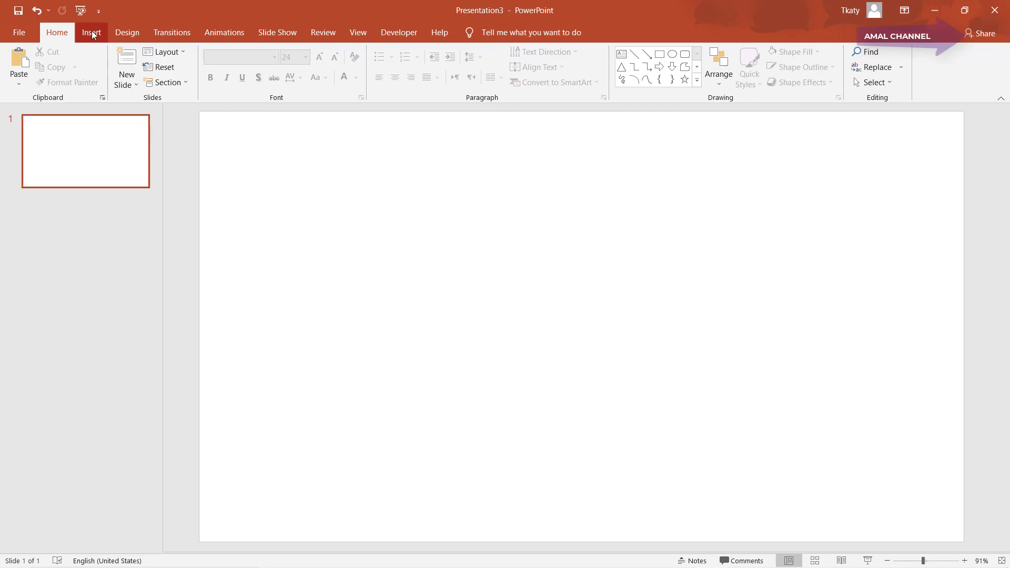
click(91, 32)
- Insert the waterfall picture '2' from this device onto the slide
click(97, 82)
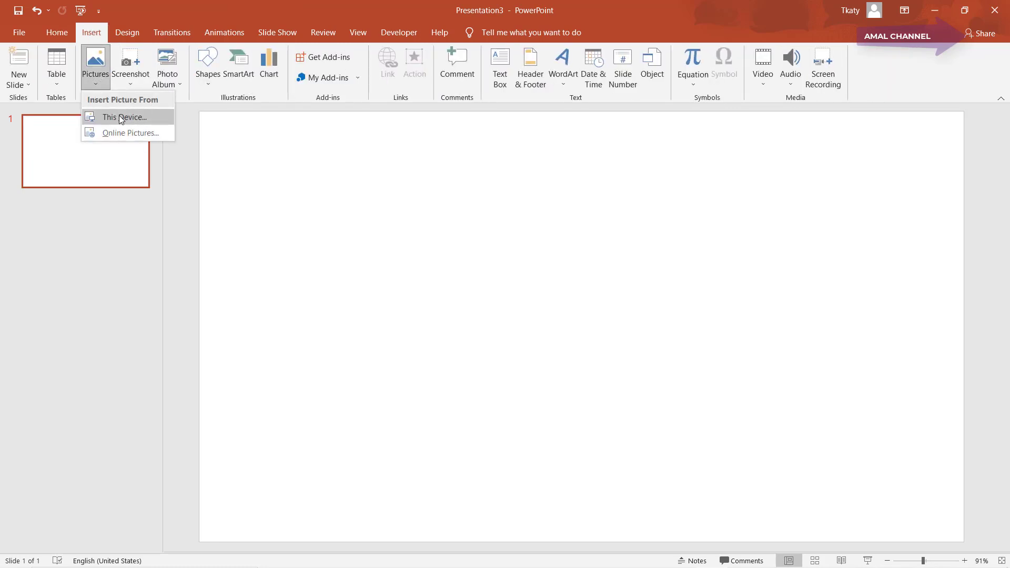
click(120, 117)
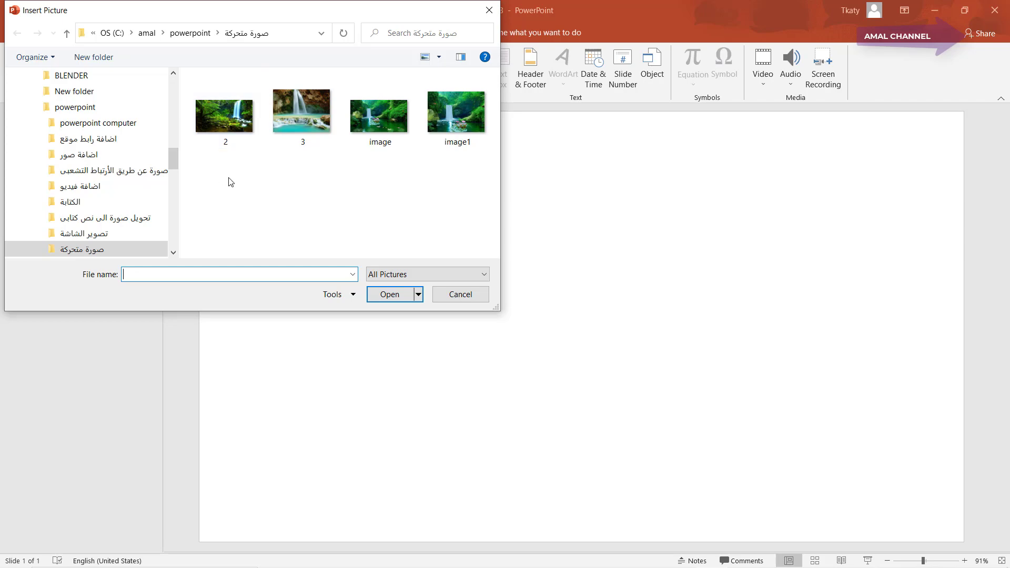
click(243, 147)
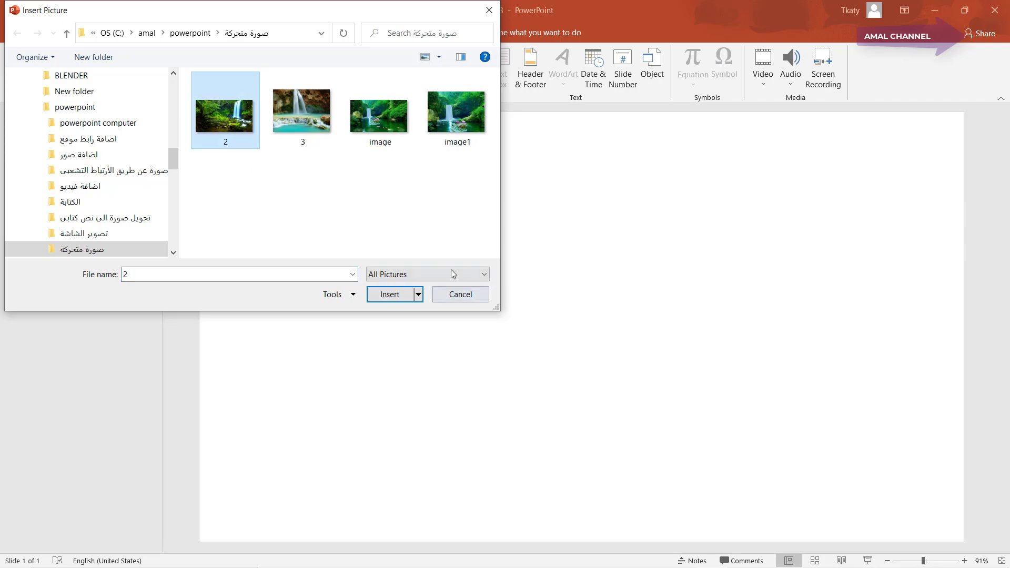
click(391, 295)
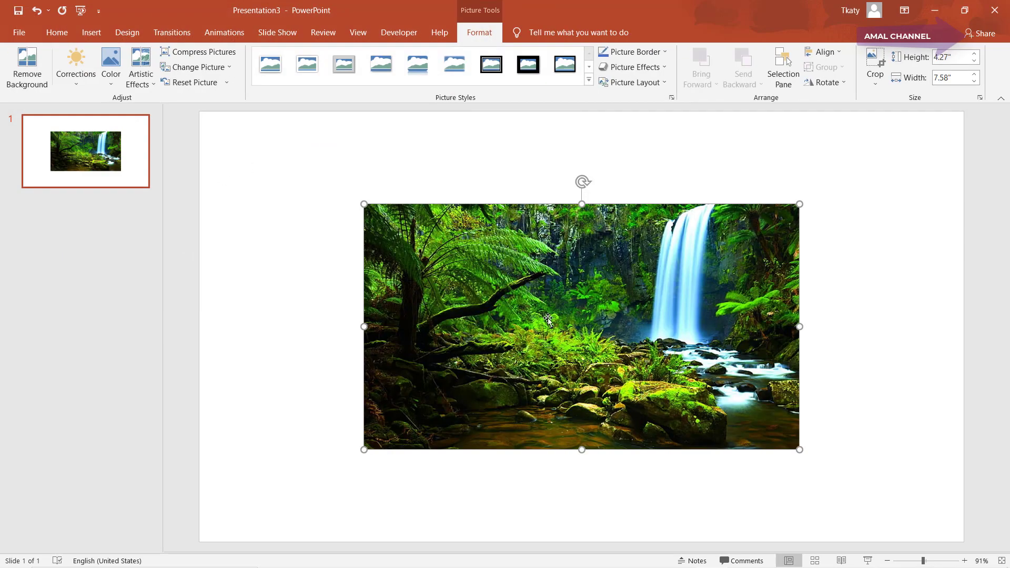
- Crop the photo to 16:9, trimming left and bottom, aligned to top, right and left
click(875, 84)
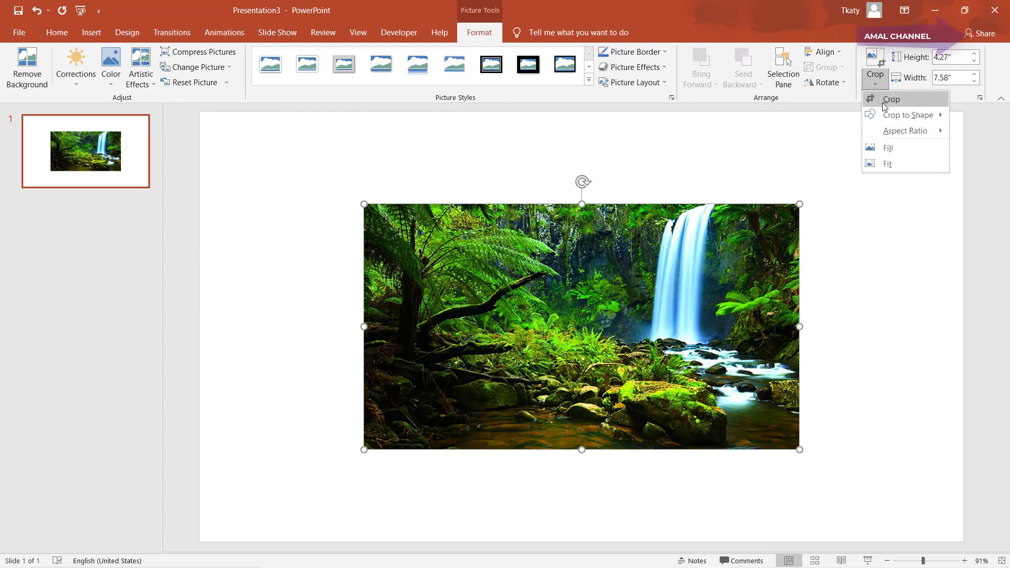
mouse_move(905, 130)
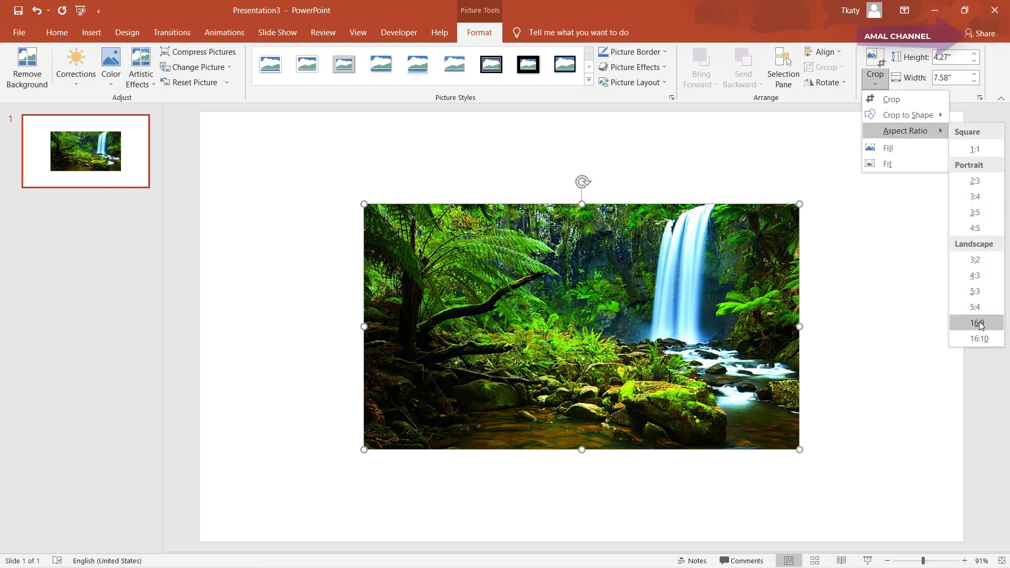
click(977, 322)
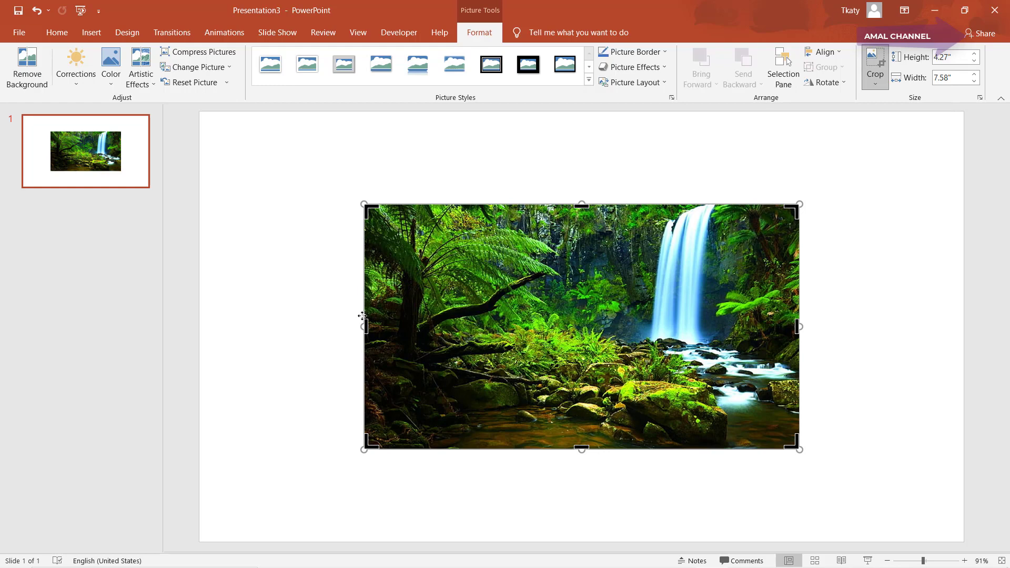
drag(366, 327, 527, 360)
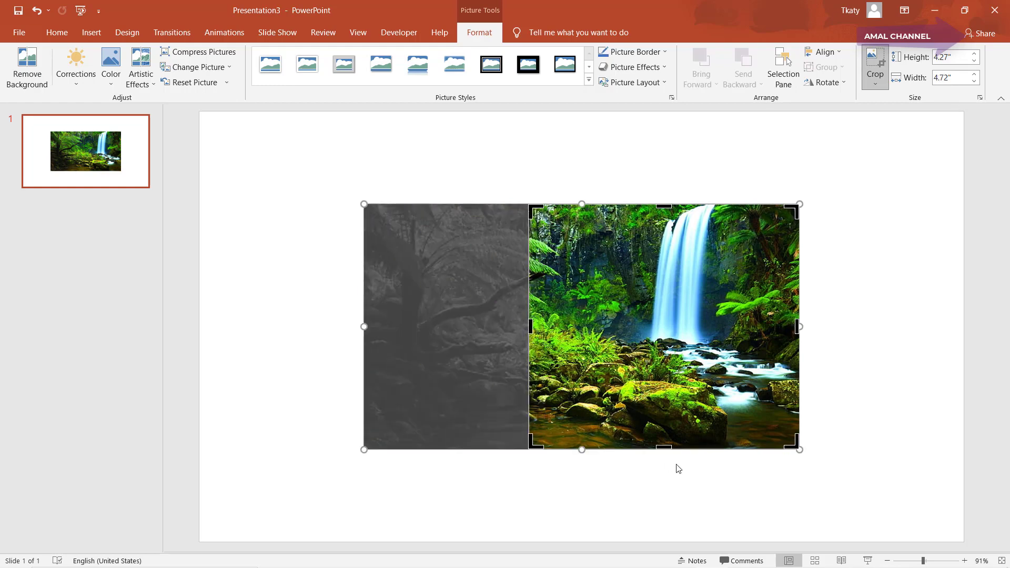
drag(663, 449, 662, 401)
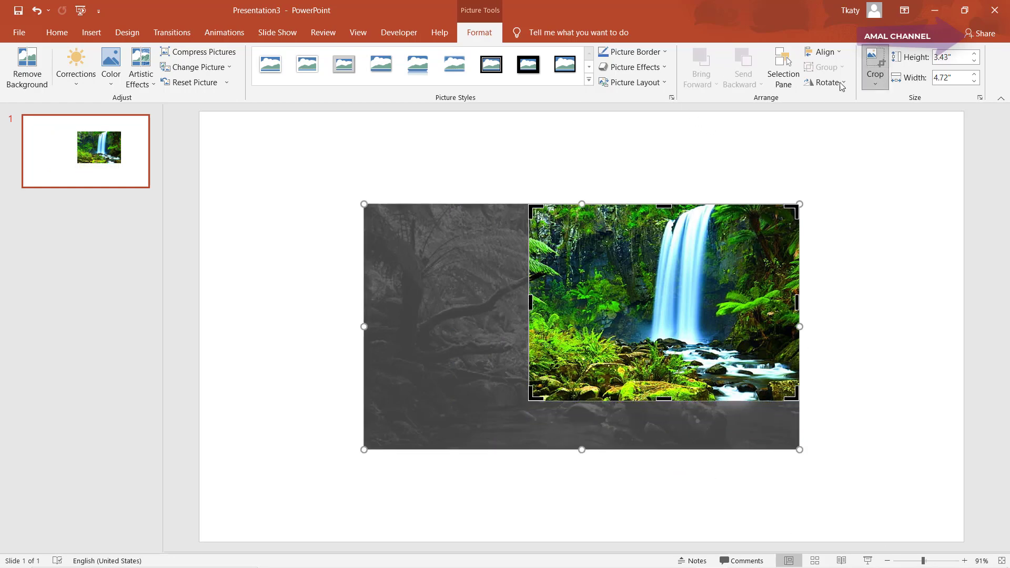
click(837, 53)
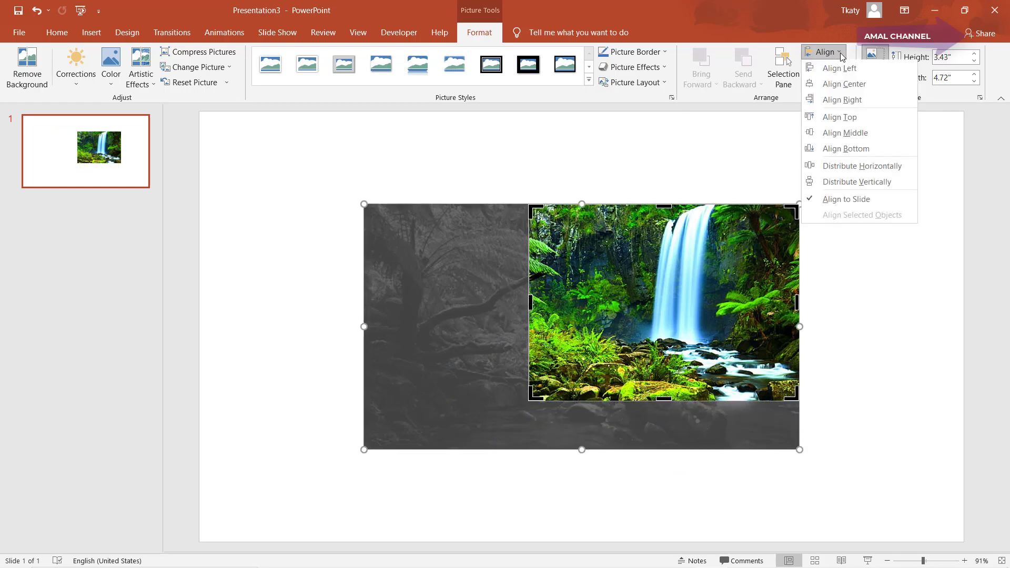
click(855, 116)
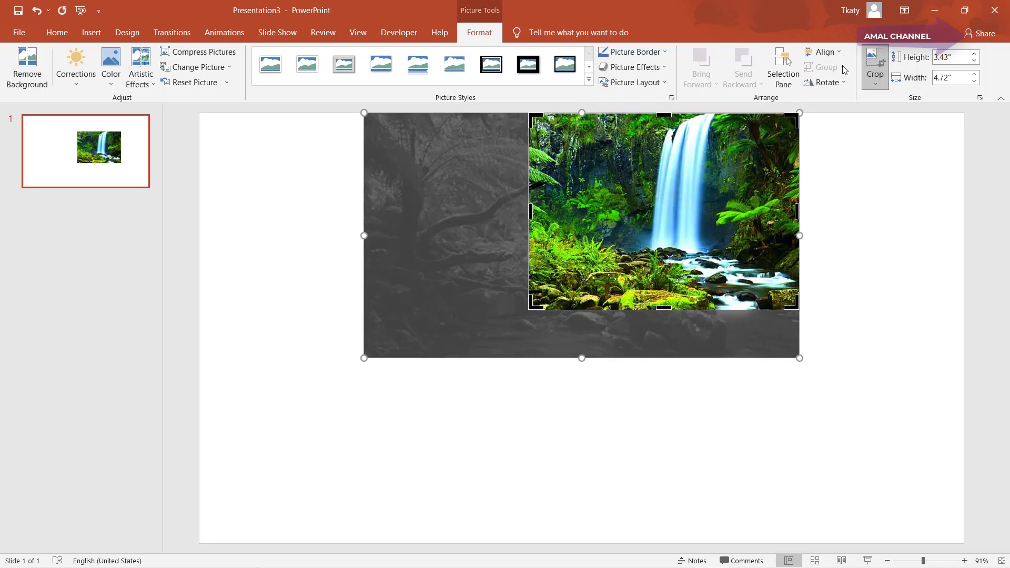
click(824, 52)
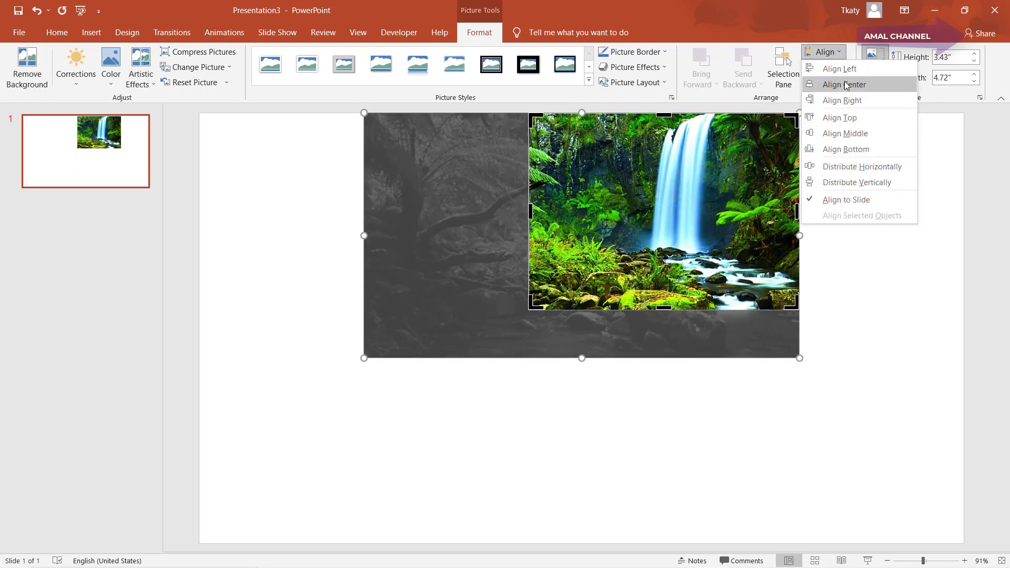
click(861, 102)
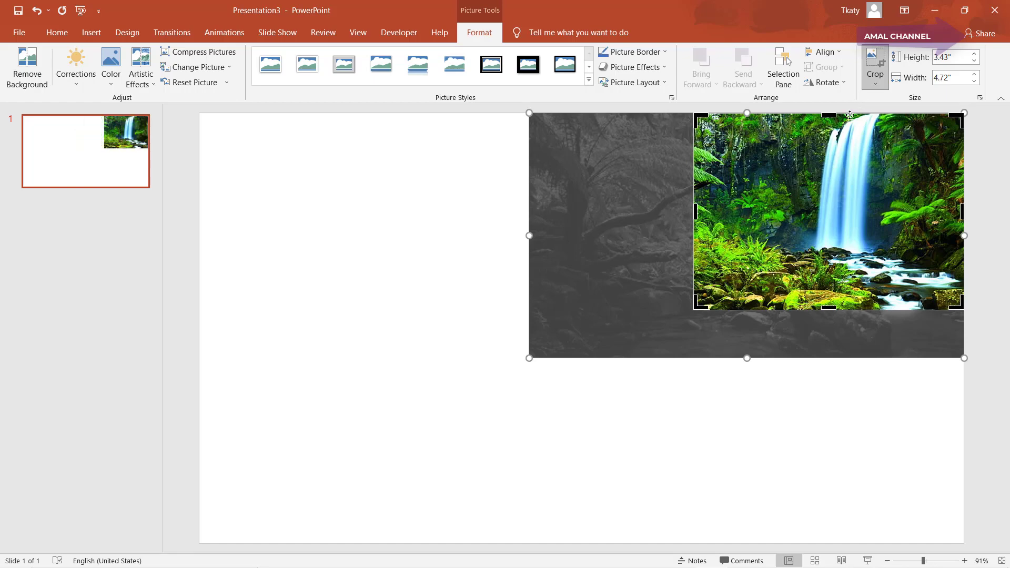
click(840, 51)
click(855, 68)
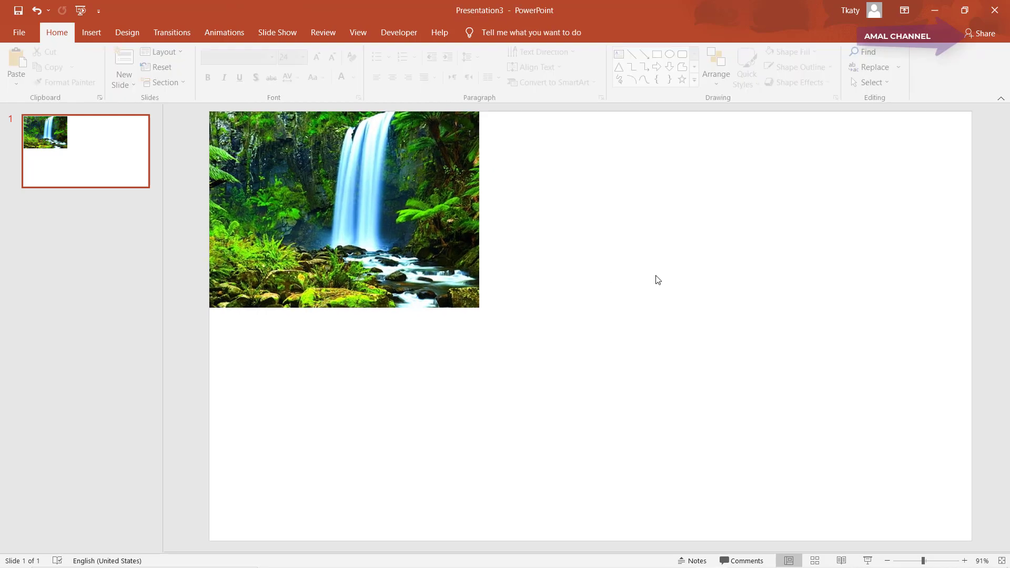
click(655, 275)
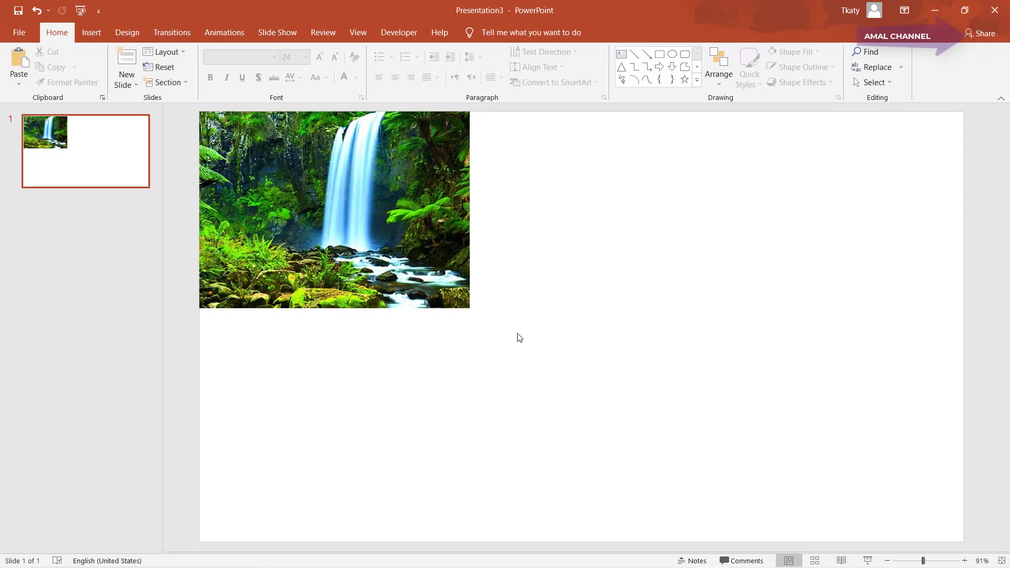
- Enlarge the cropped photo to 10.34" by 7.52" and centre it on the slide
click(451, 286)
mouse_move(470, 308)
mouse_down()
mouse_move(803, 395)
mouse_move(786, 350)
mouse_up()
drag(742, 356, 808, 355)
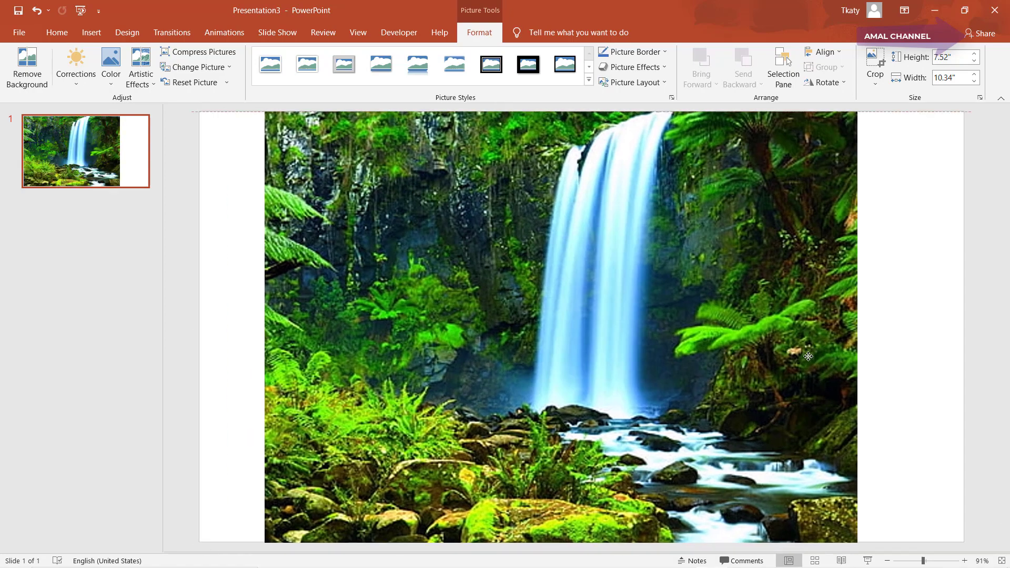
click(876, 395)
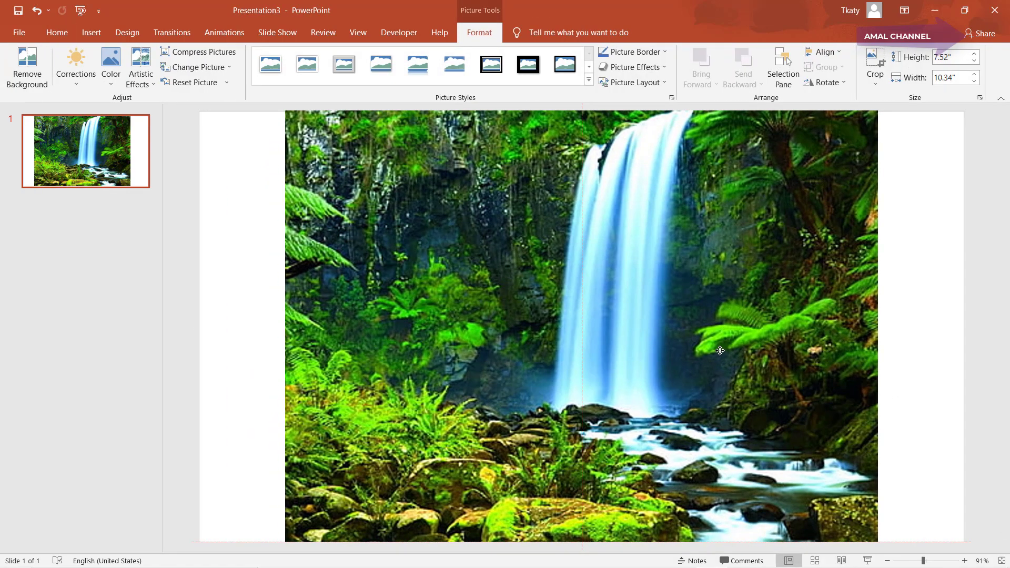
drag(699, 353, 714, 353)
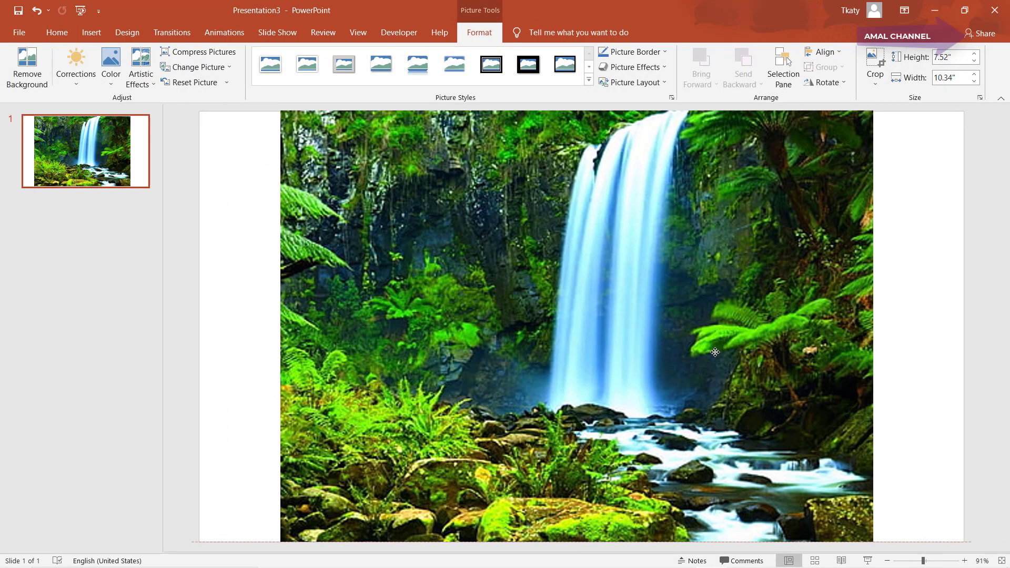
click(921, 371)
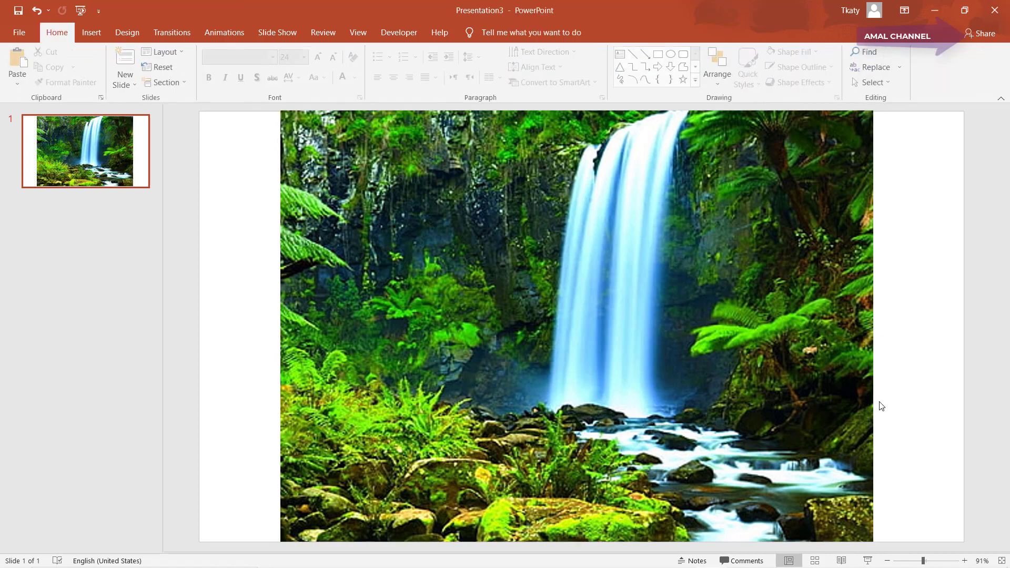
- Duplicate slide 1 to make a second slide with the same photo
click(90, 174)
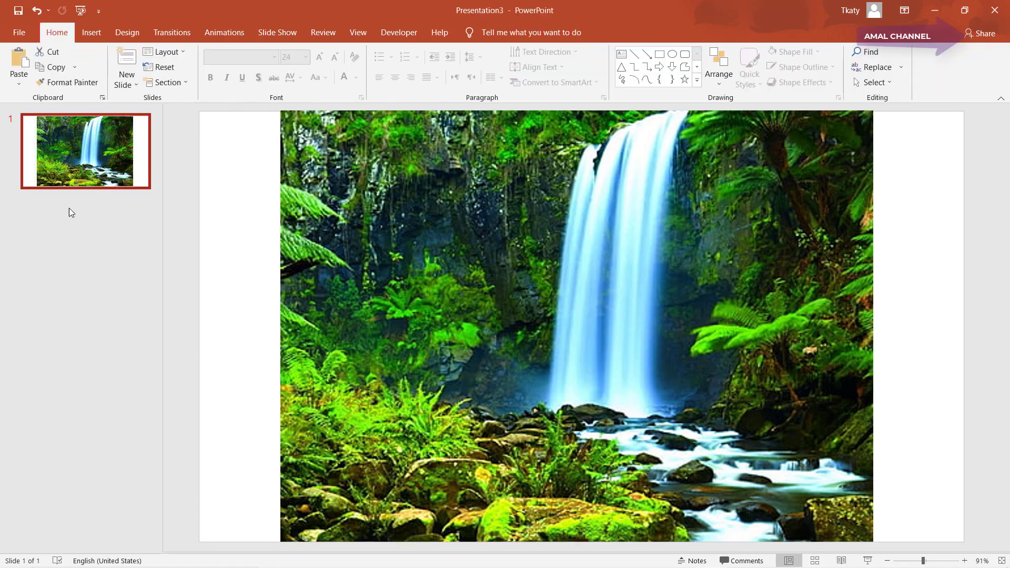
right_click(71, 169)
click(109, 262)
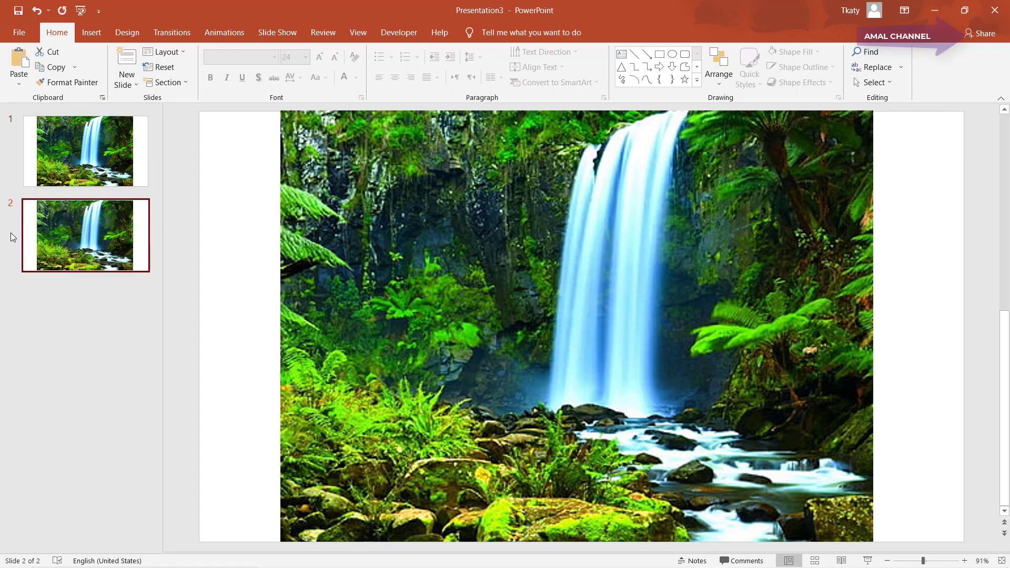
- Trace a closed Scribble freeform outline around the waterfall on slide 2
click(91, 32)
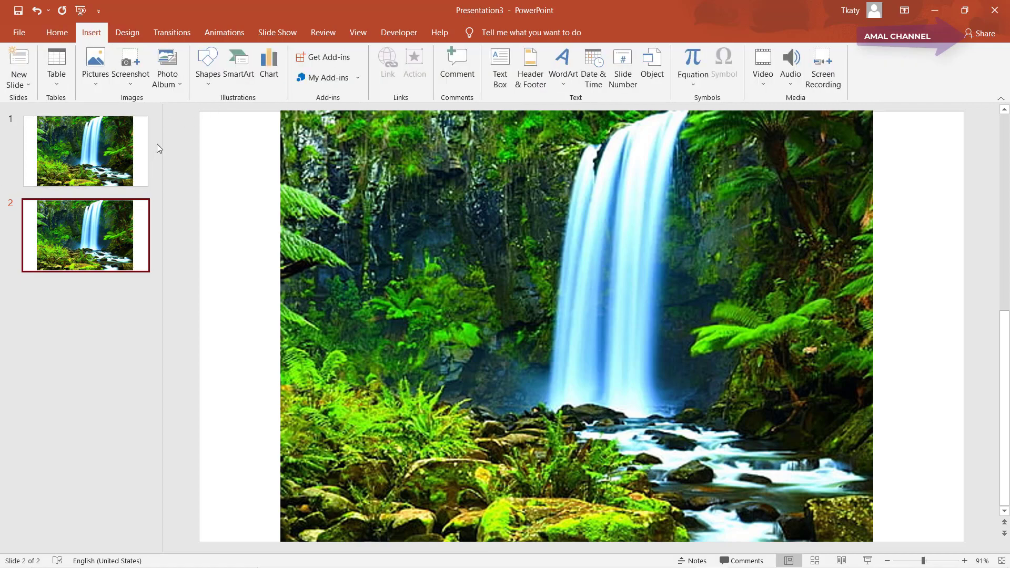
click(208, 84)
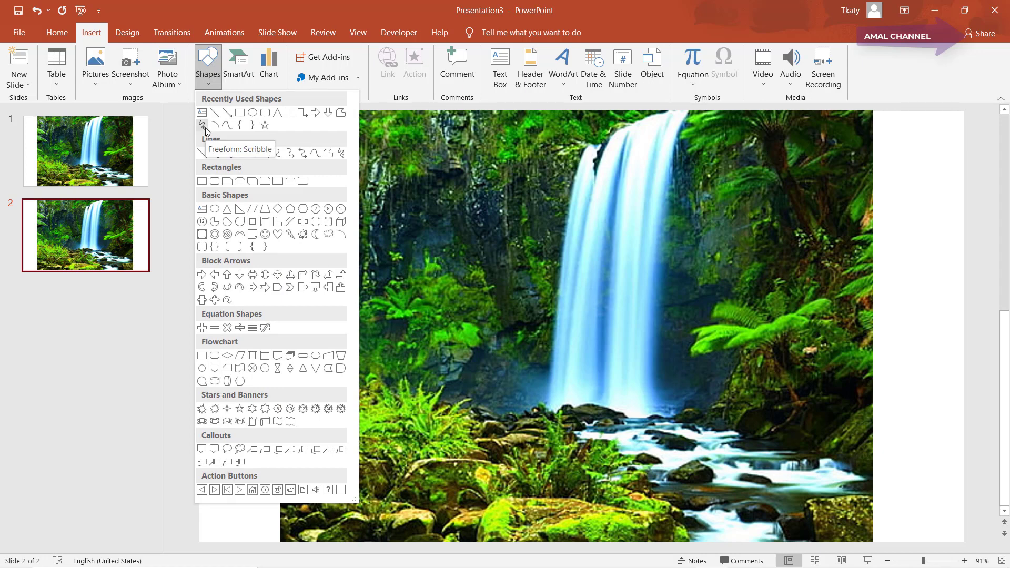
click(201, 125)
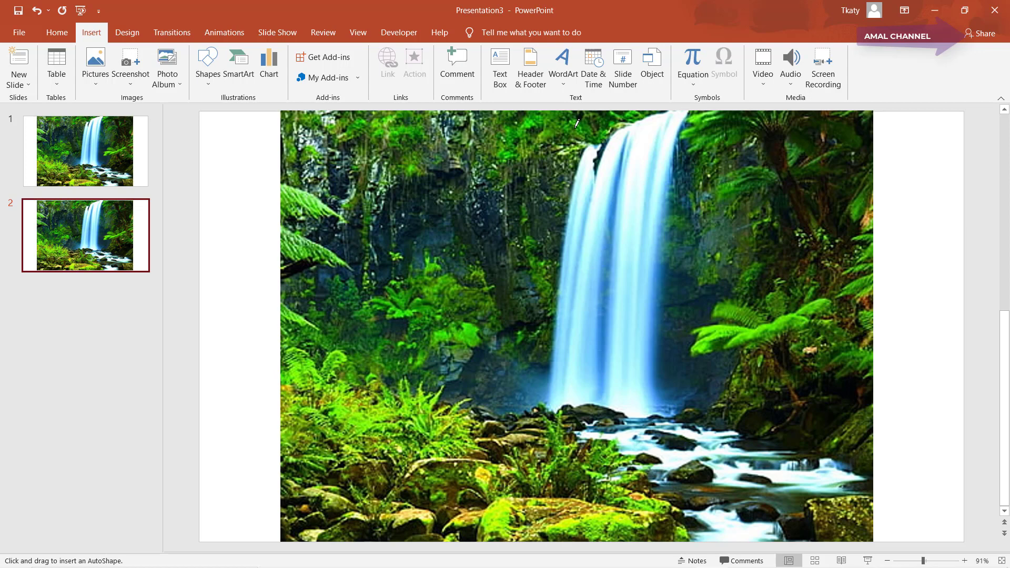
drag(575, 124, 604, 112)
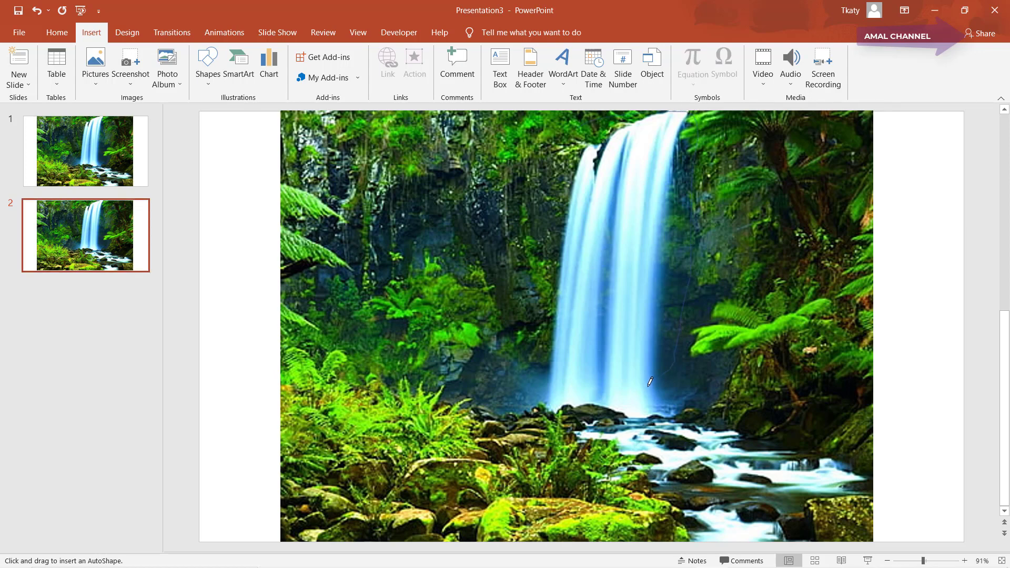
drag(651, 381, 534, 278)
drag(602, 124, 599, 122)
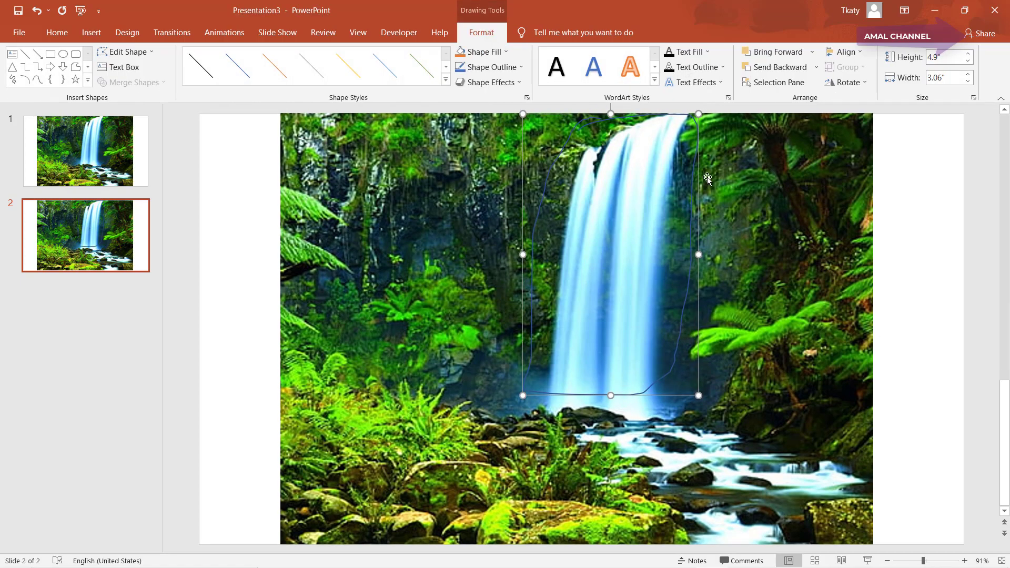
- Fill the traced waterfall outline with Light Green
click(265, 199)
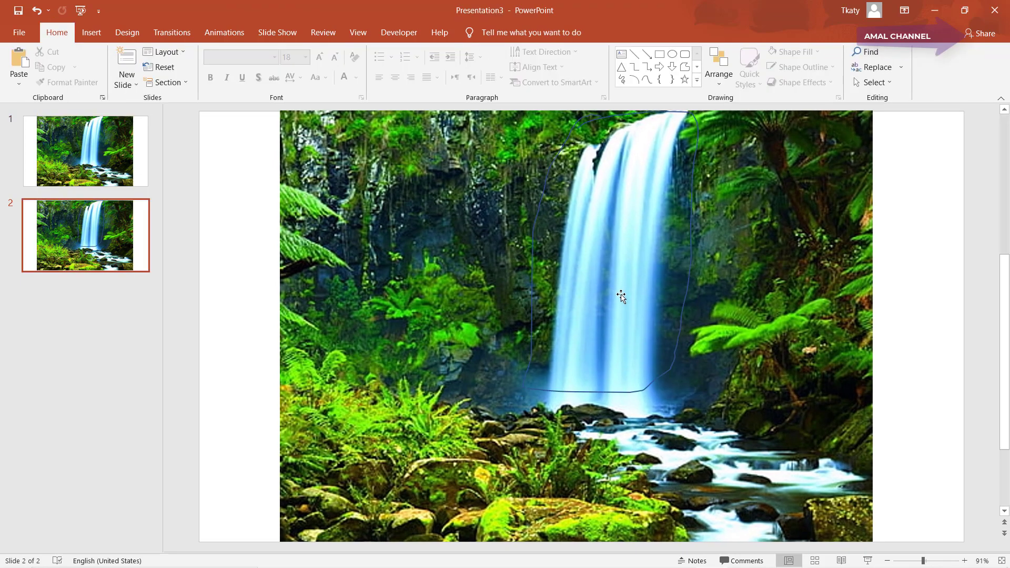
click(693, 243)
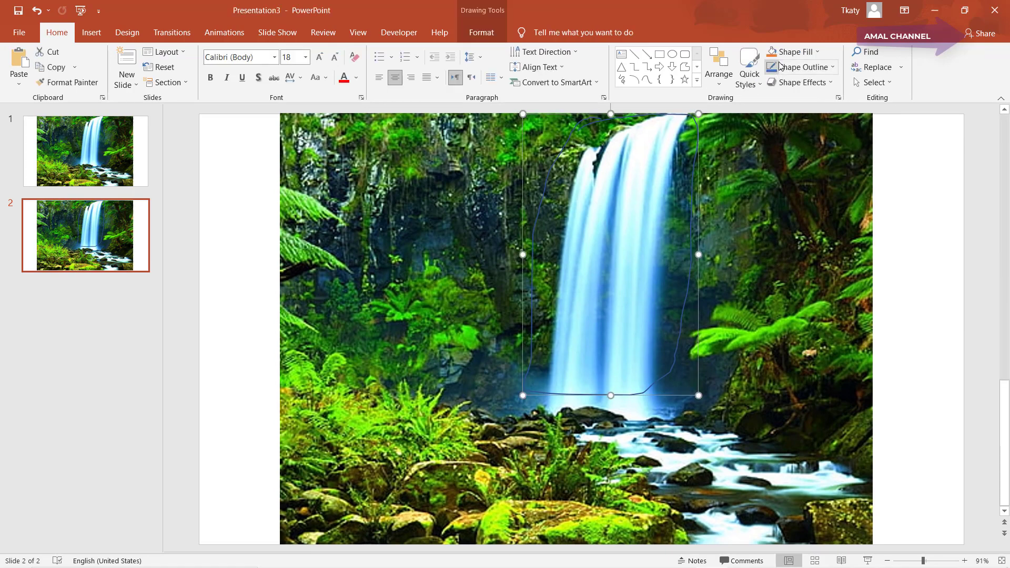
click(816, 52)
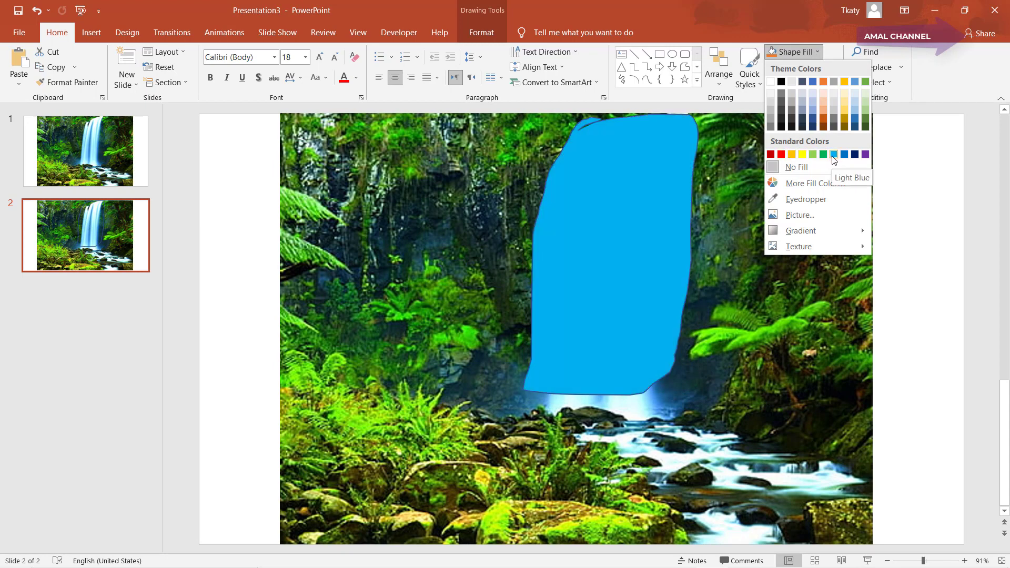
click(812, 154)
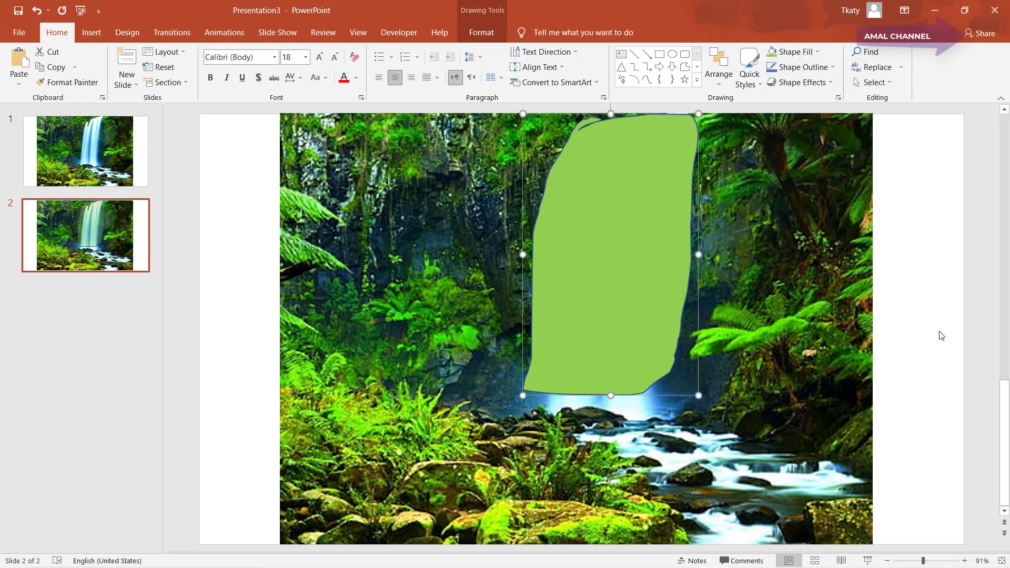
- Select the waterfall photo together with the green shape
click(323, 292)
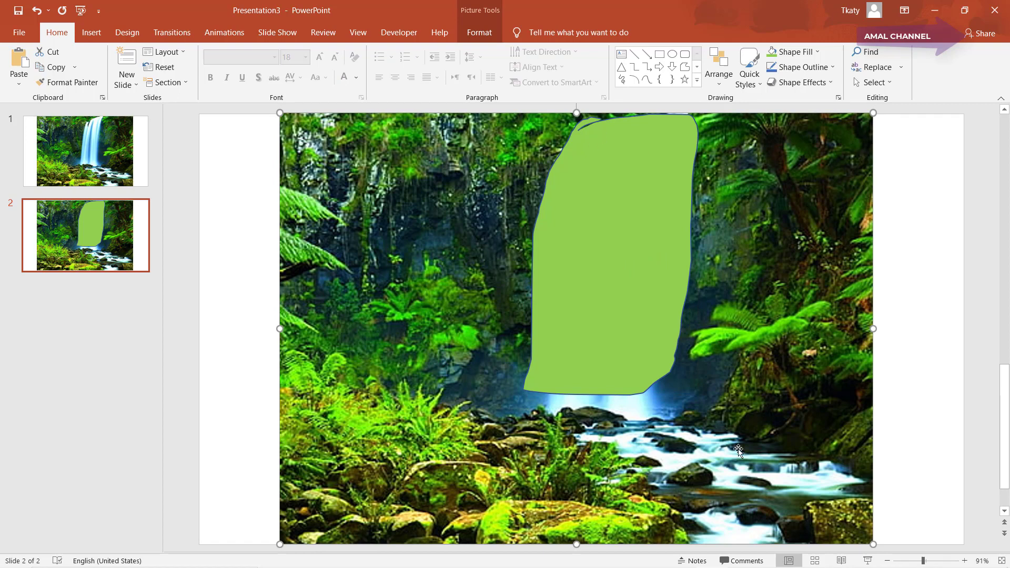
shift+click(632, 302)
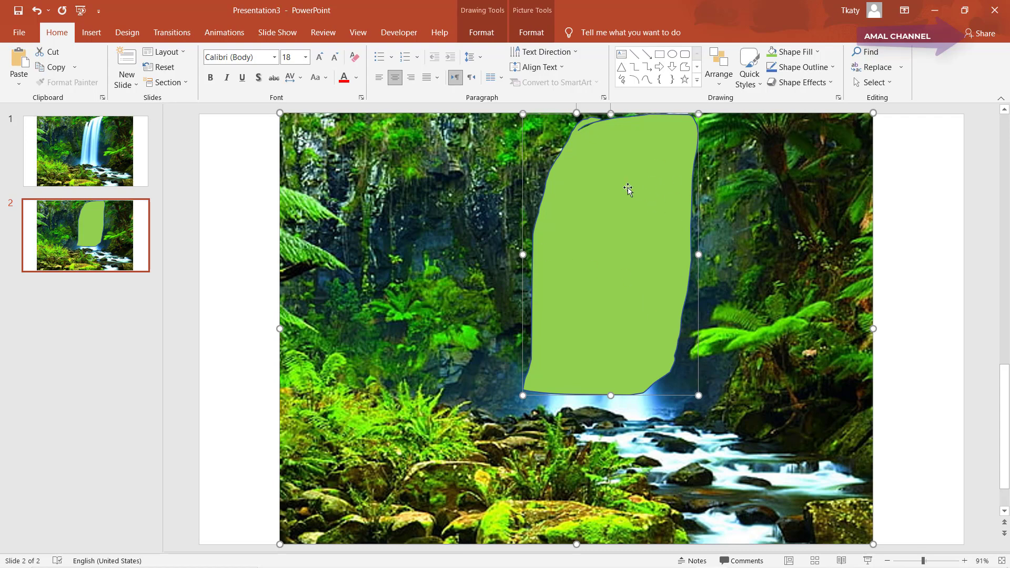
scroll(824, 326, down, 1)
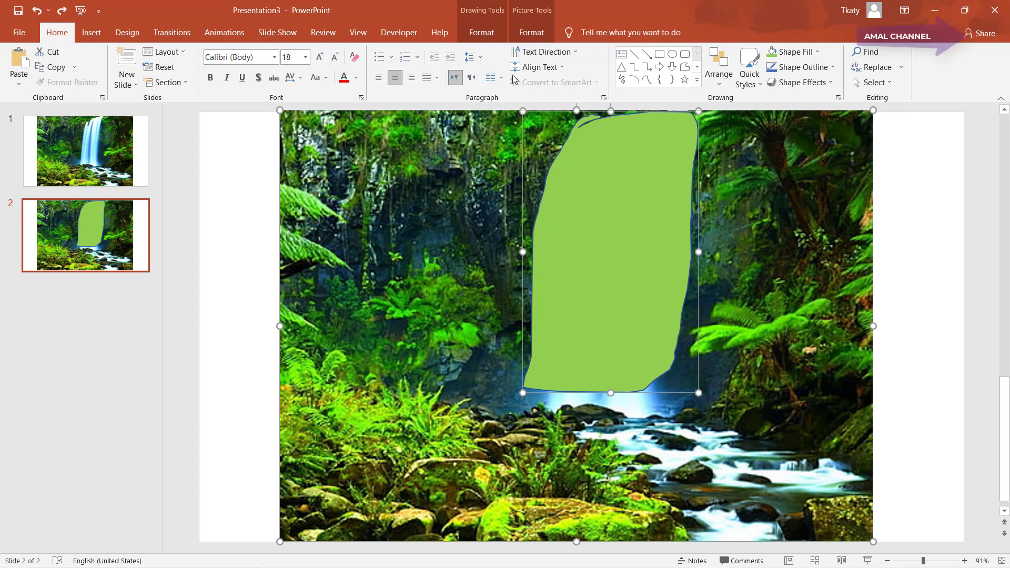
- Merge the photo and green shape with Intersect, keeping only the waterfall cutout
click(481, 39)
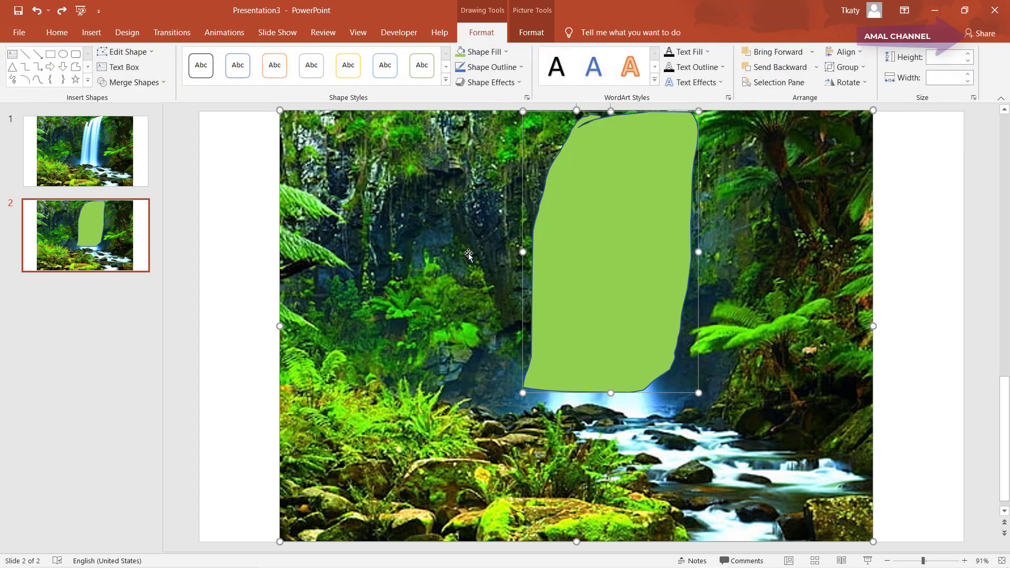
click(164, 83)
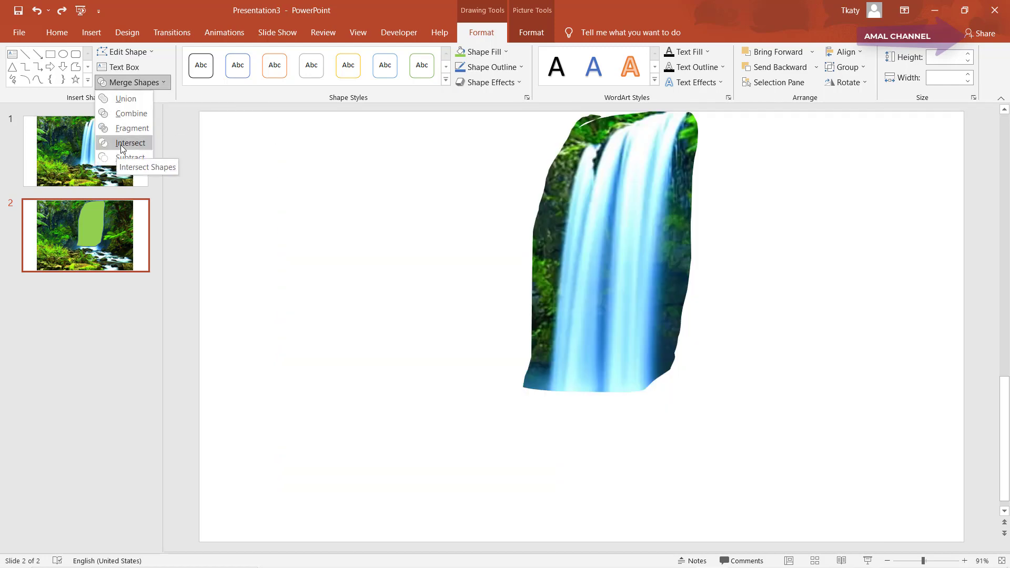
click(121, 144)
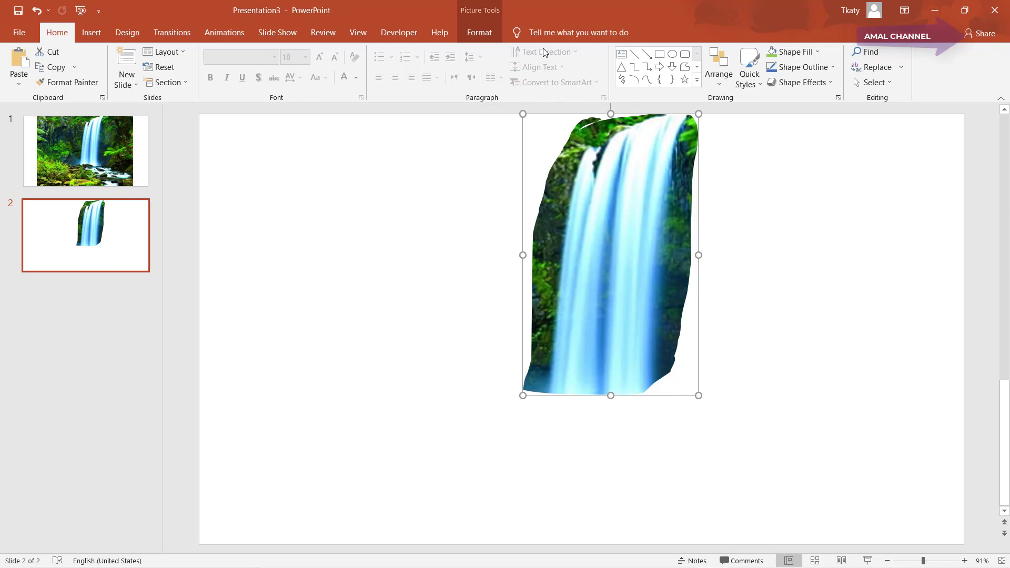
- Apply a 50 Point Soft Edges picture effect to the waterfall cutout
click(476, 32)
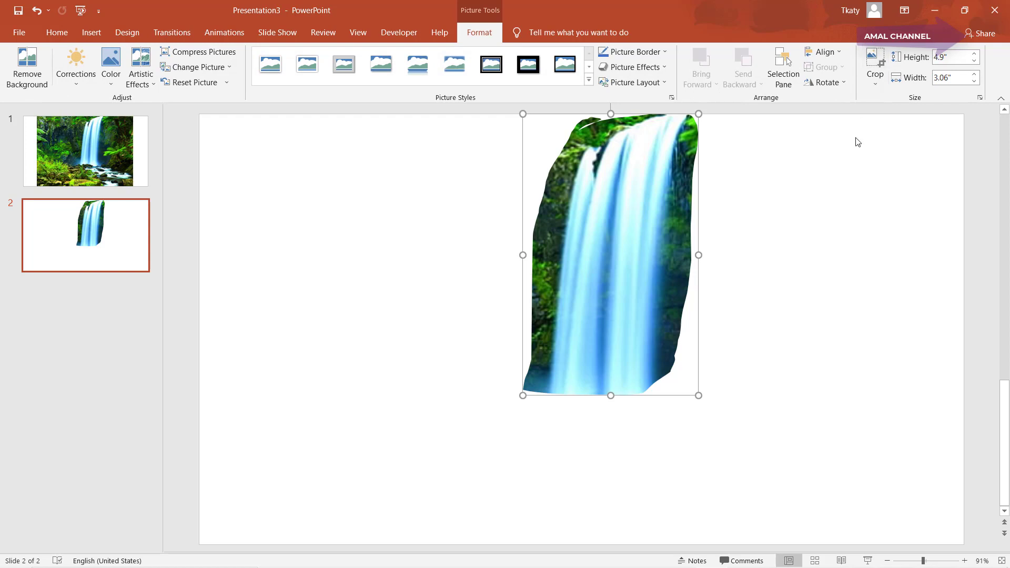
click(664, 69)
mouse_move(645, 209)
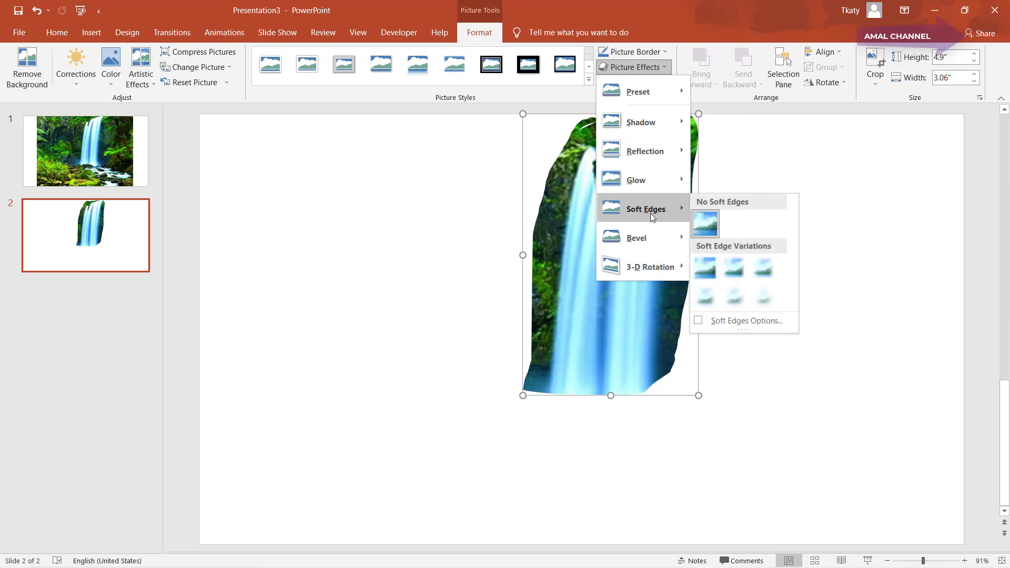
click(761, 296)
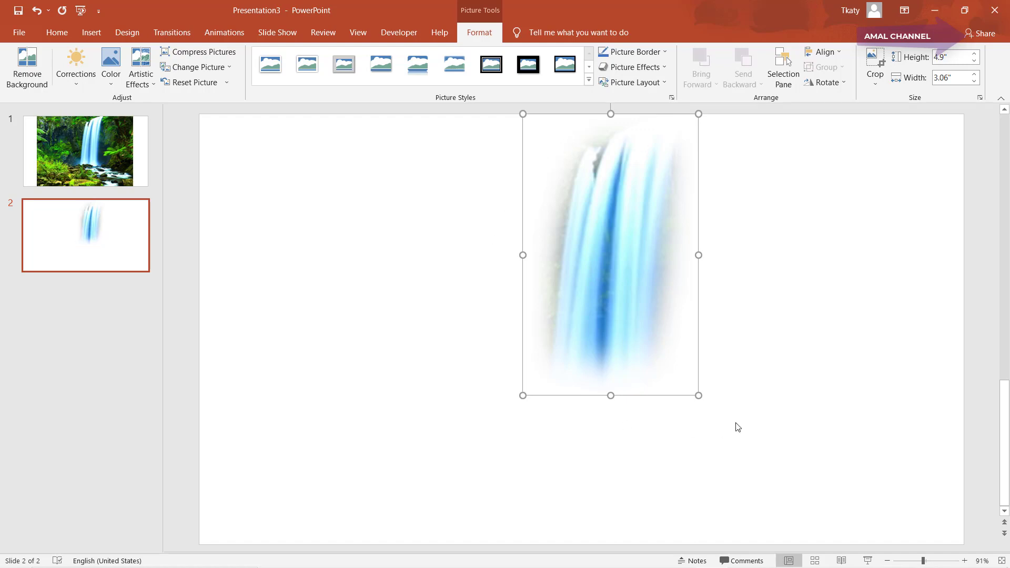
- Cut the cutout from slide 2, paste it onto slide 1, and delete slide 2
right_click(575, 284)
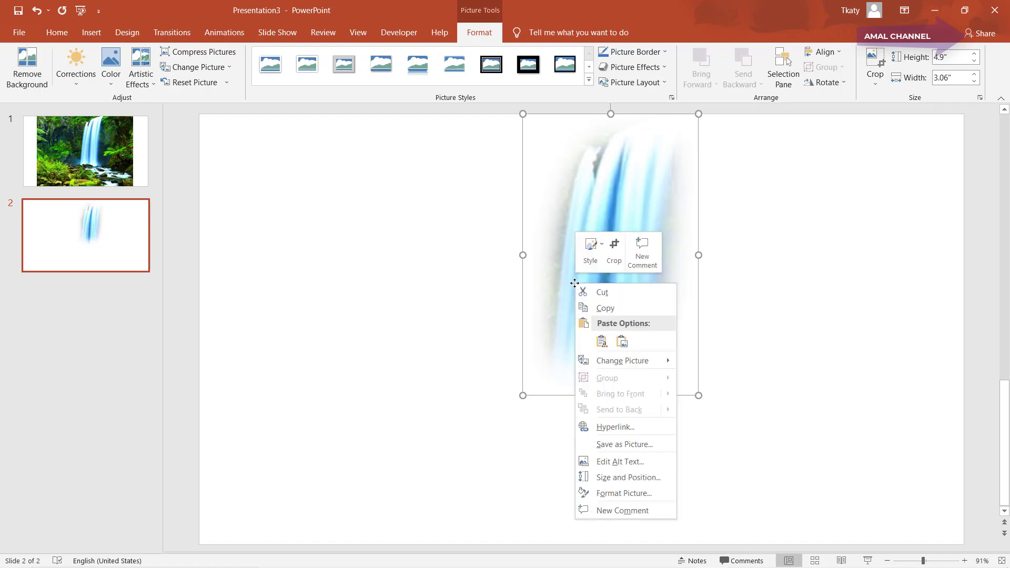
click(588, 292)
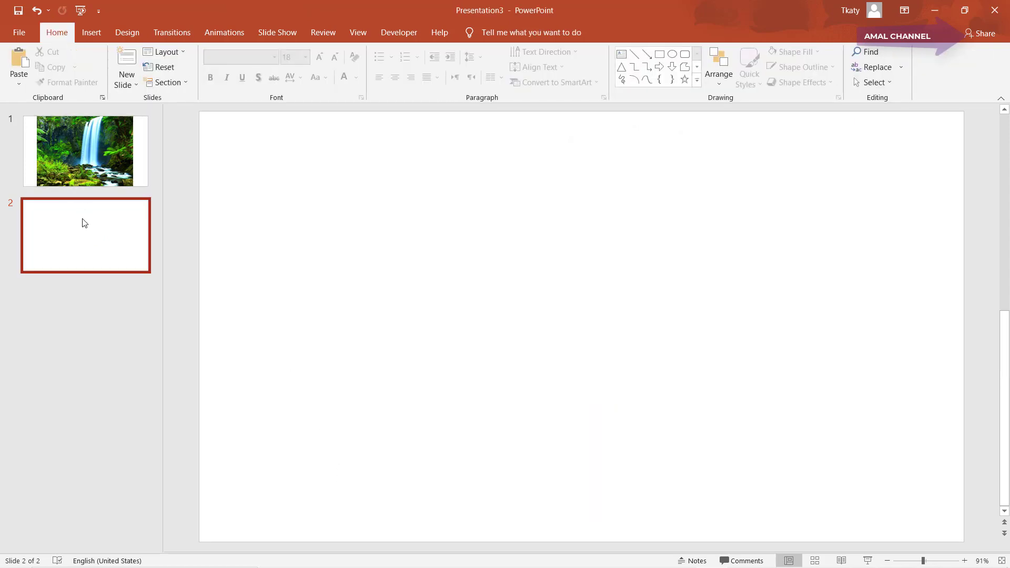
click(94, 147)
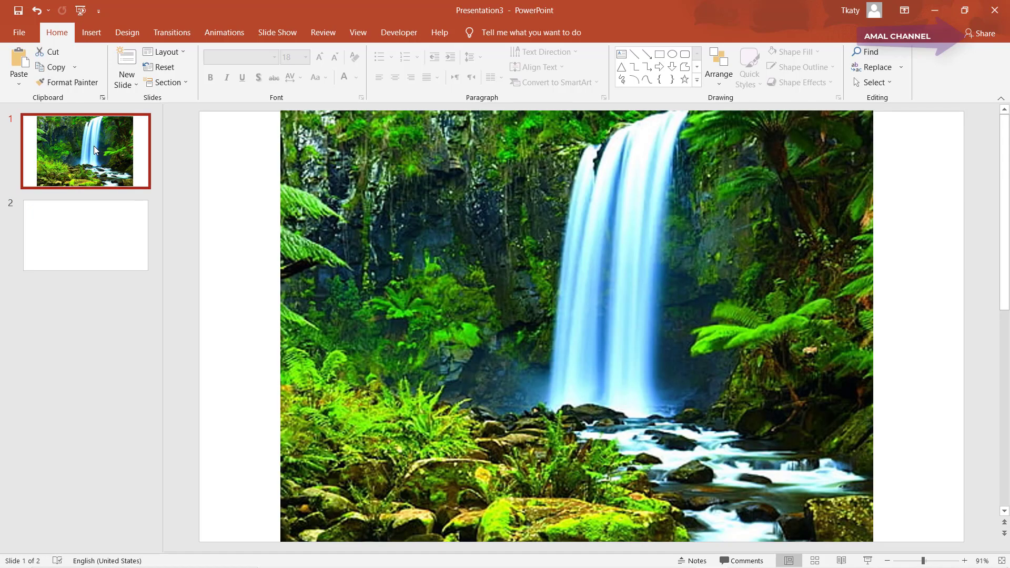
right_click(94, 147)
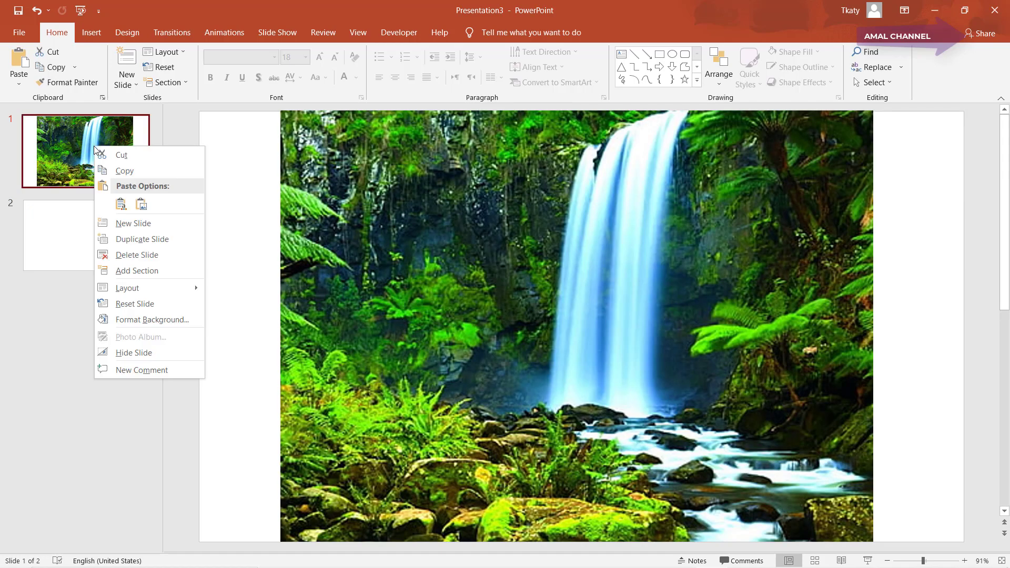
click(121, 204)
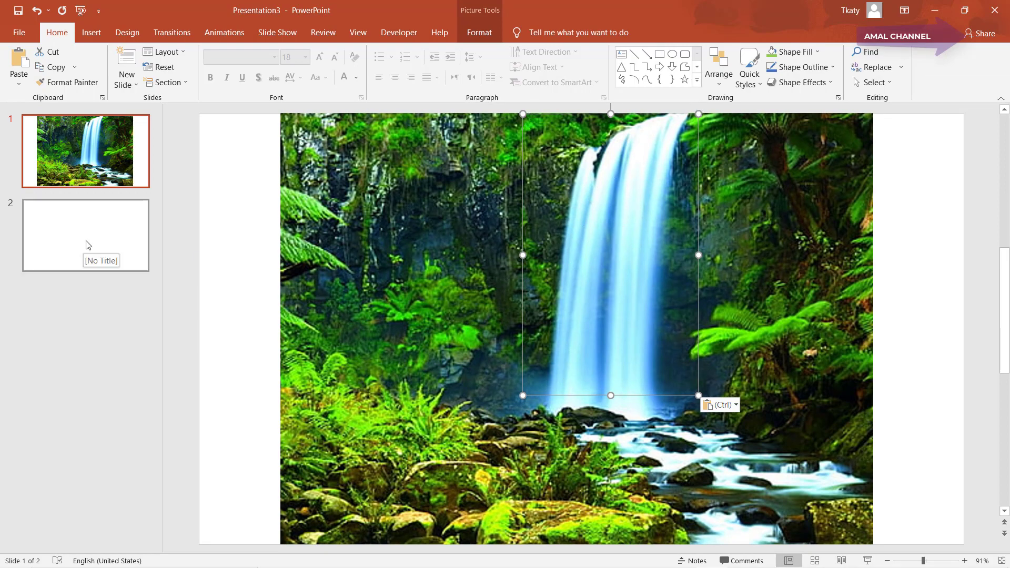
click(71, 232)
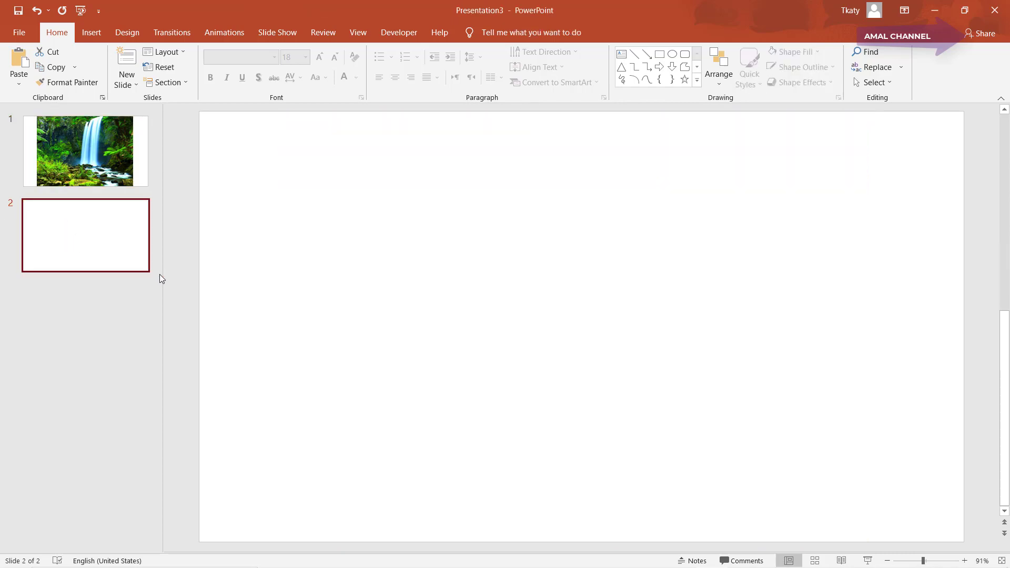
key(Delete)
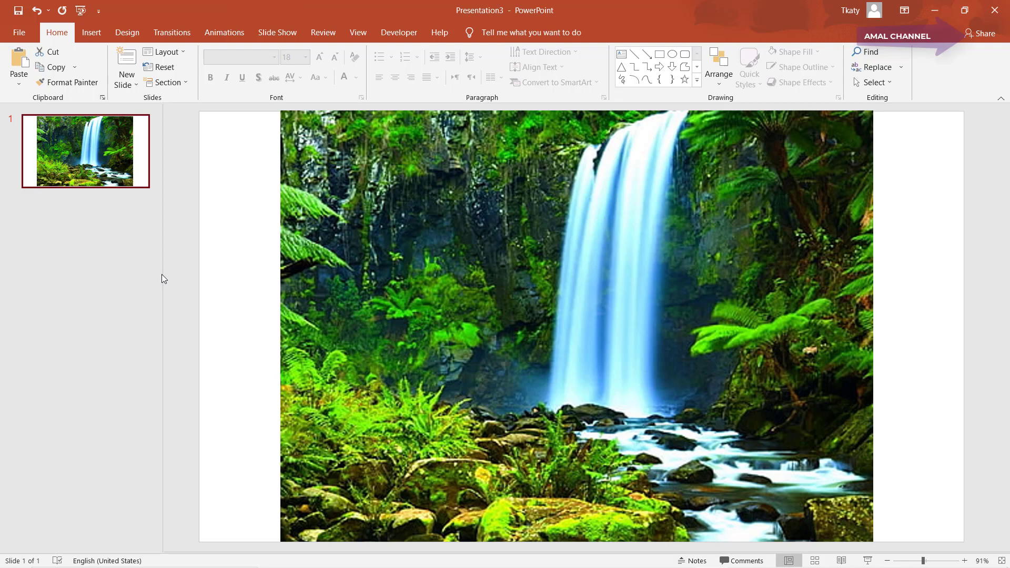
- Apply the Grow/Shrink emphasis animation to the waterfall cutout
click(640, 220)
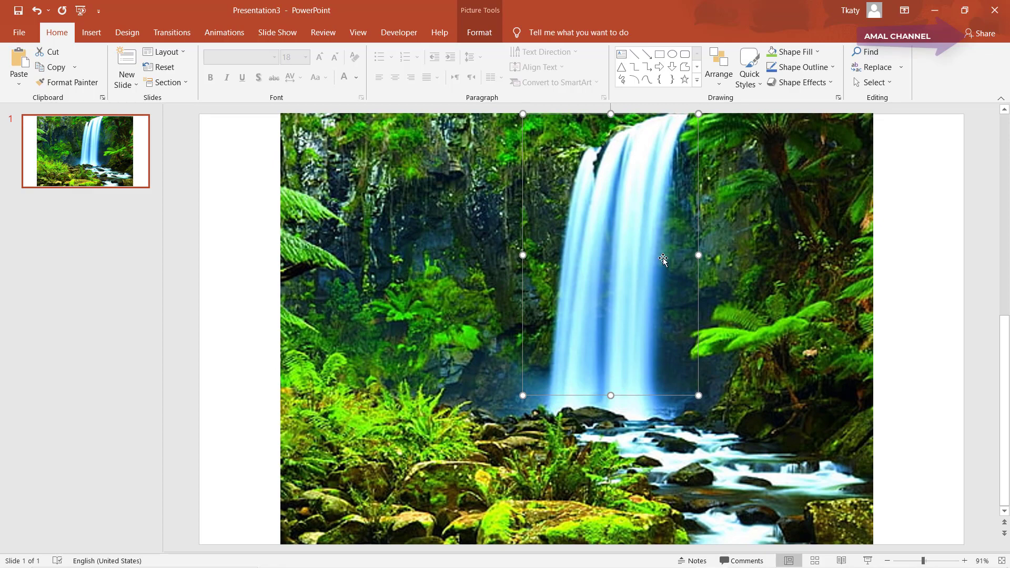
click(215, 35)
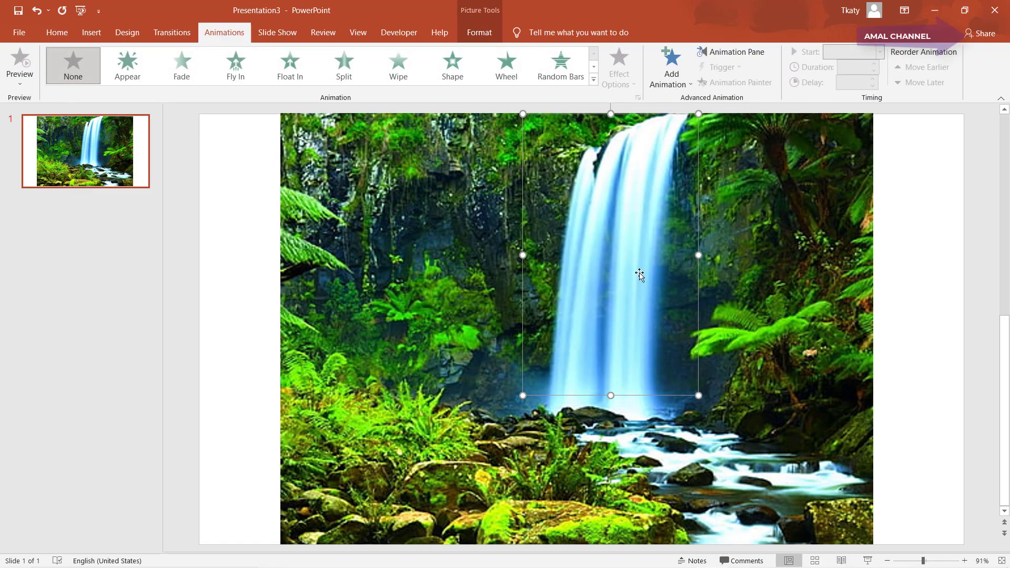
click(594, 68)
click(594, 80)
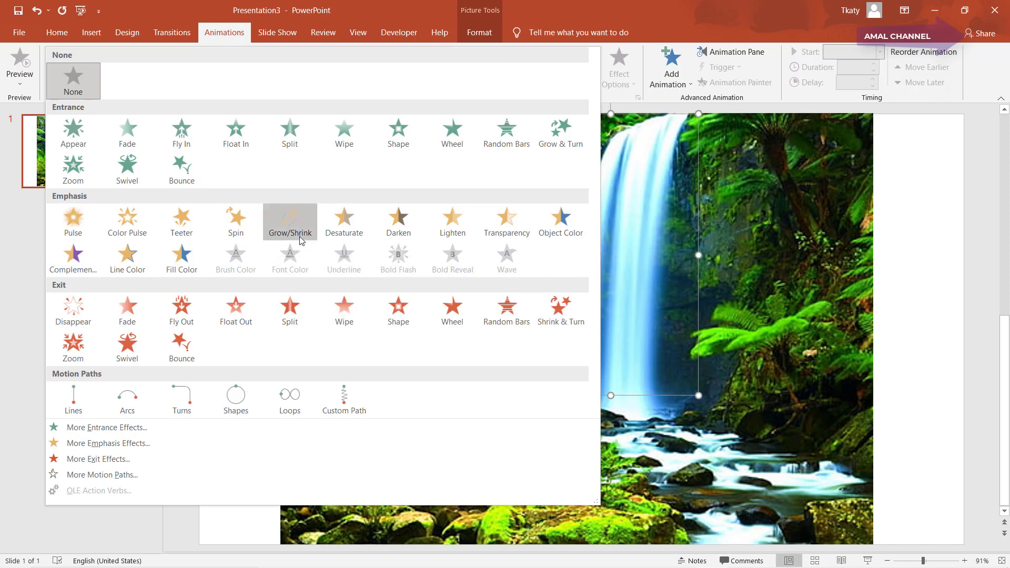
click(290, 223)
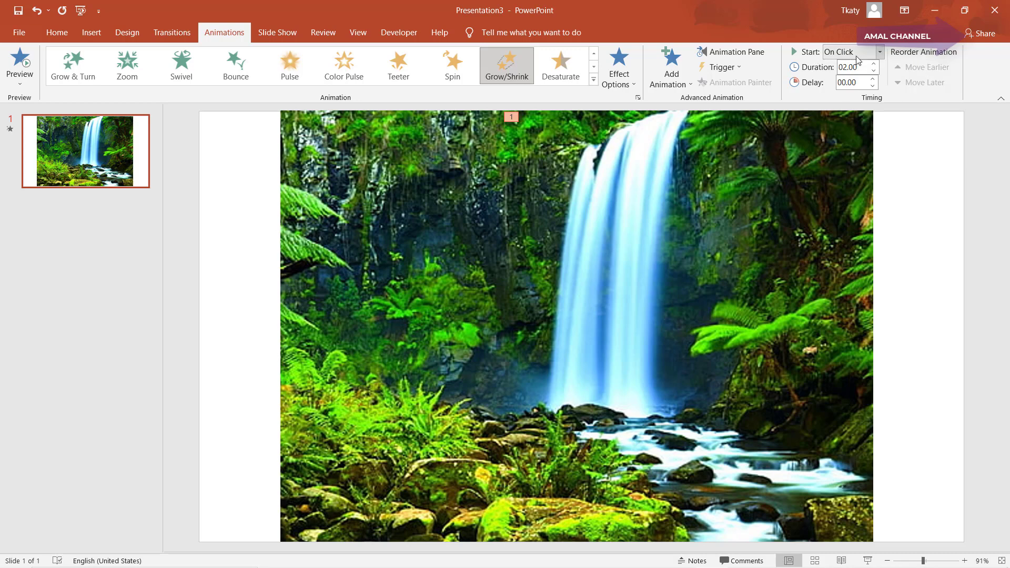
- Set Grow/Shrink to start With Previous and stretch only Vertically
click(879, 52)
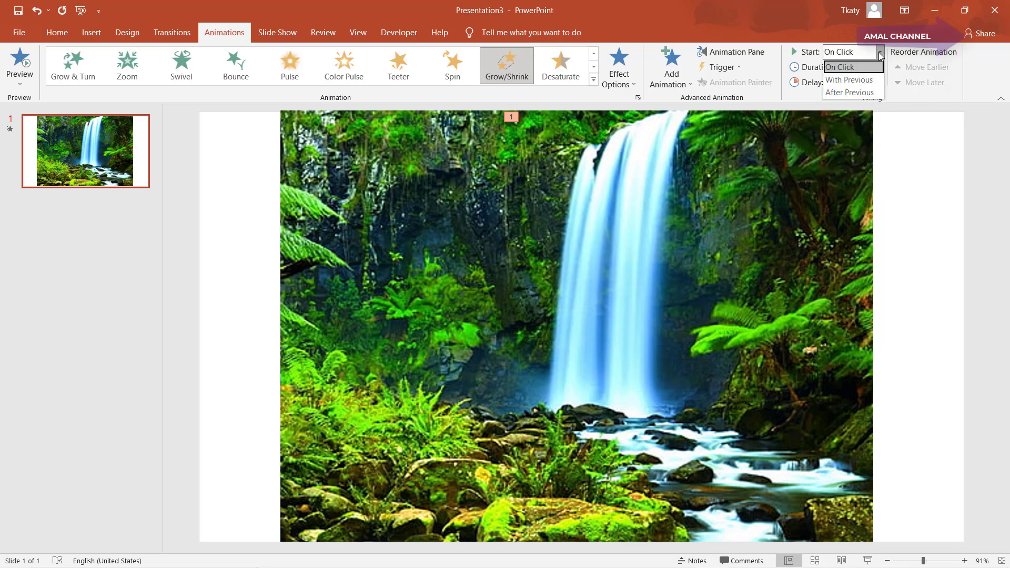
click(866, 81)
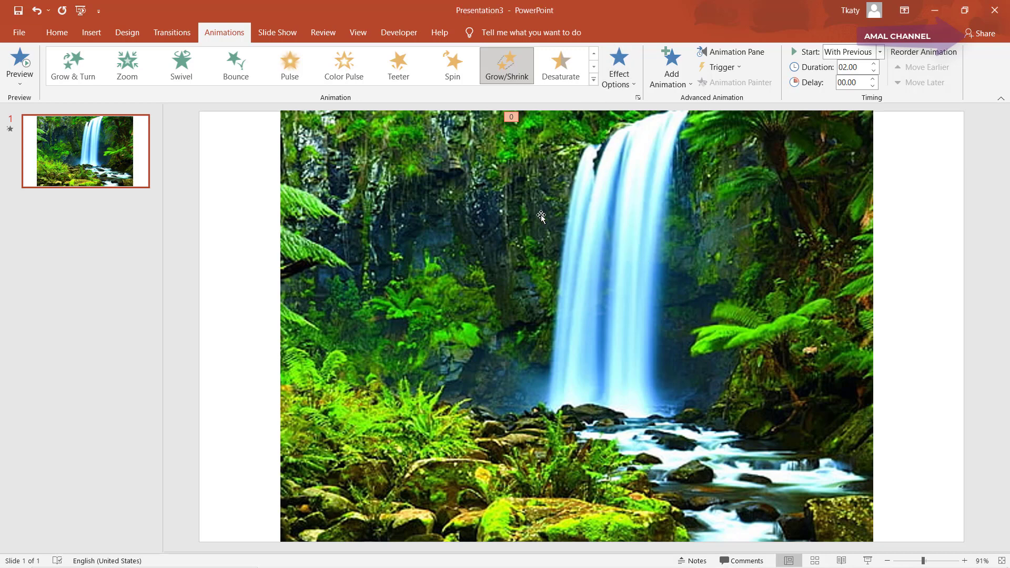
click(627, 88)
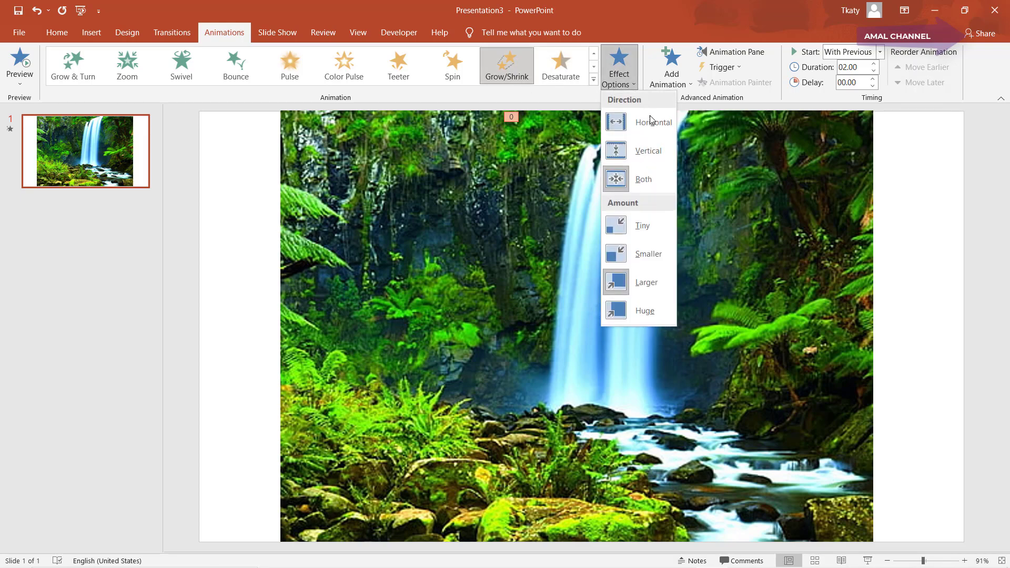
click(652, 156)
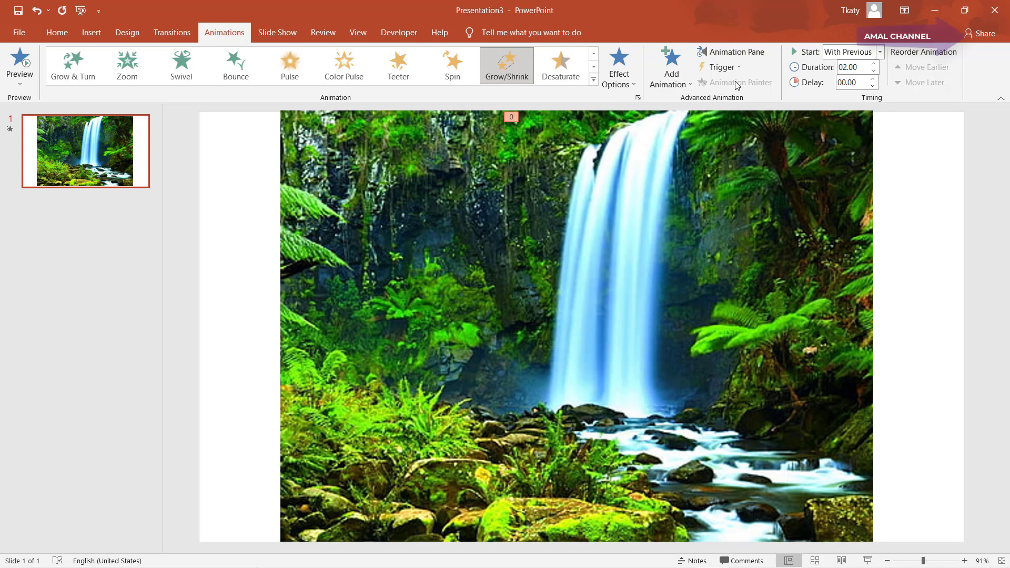
click(671, 78)
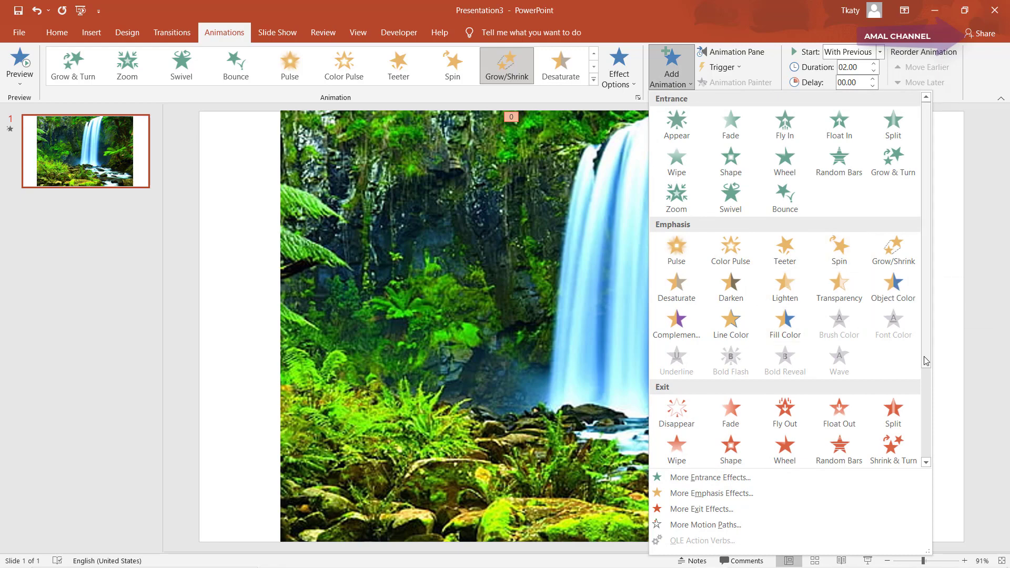
- Add a Lines motion path starting With Previous, then show the Animation Pane
drag(926, 360, 925, 453)
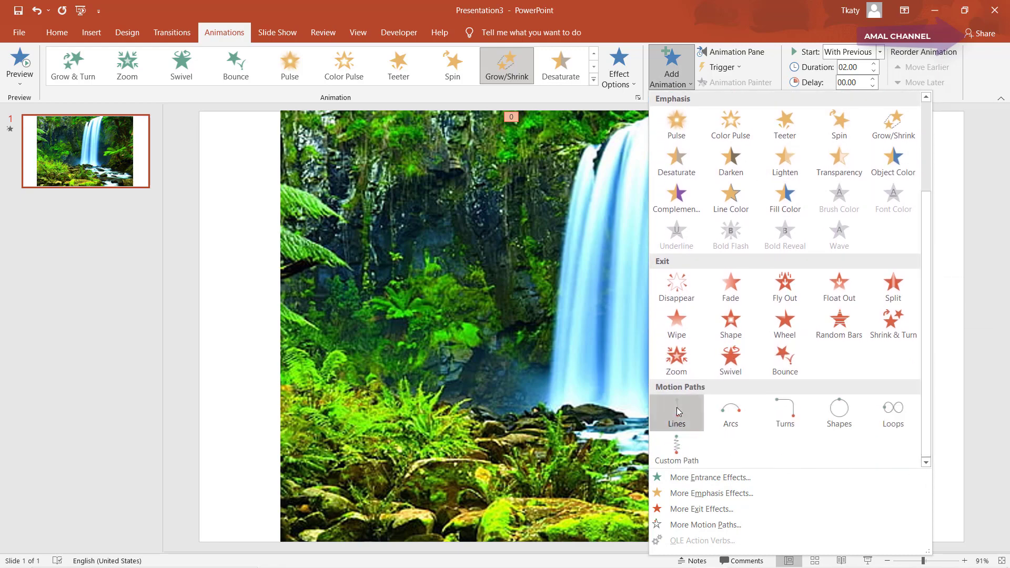
click(677, 411)
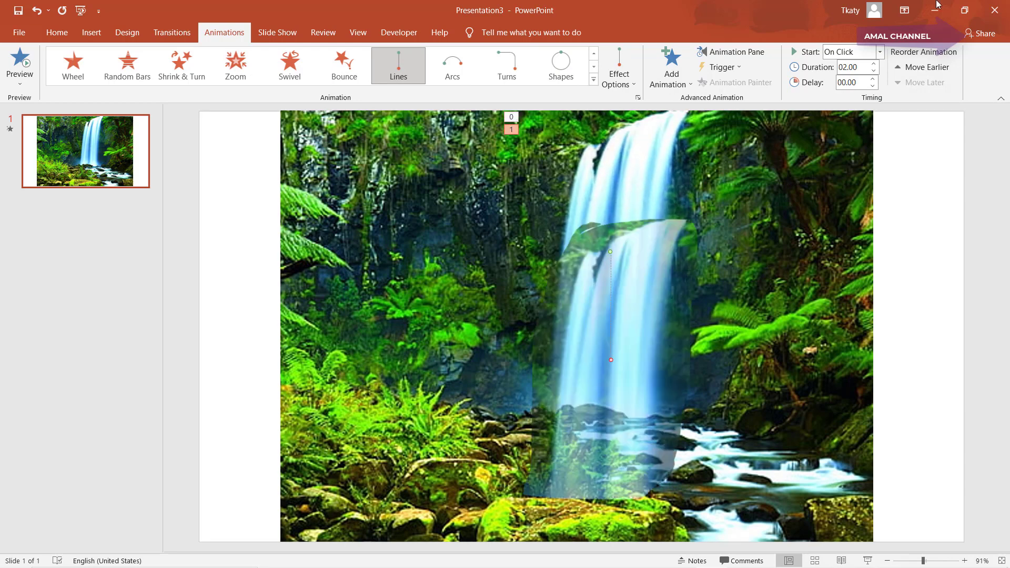
click(880, 53)
click(847, 66)
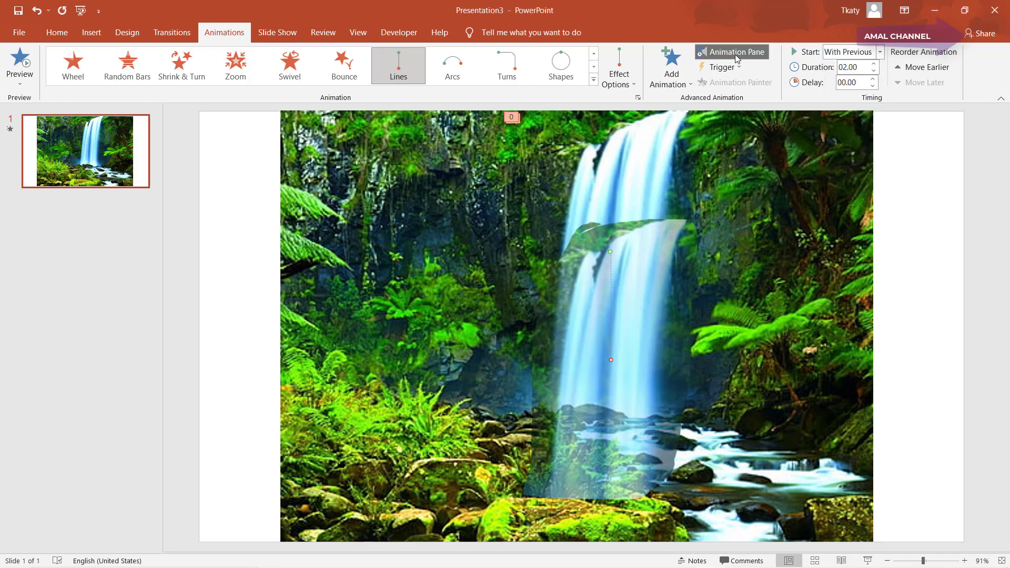
click(736, 52)
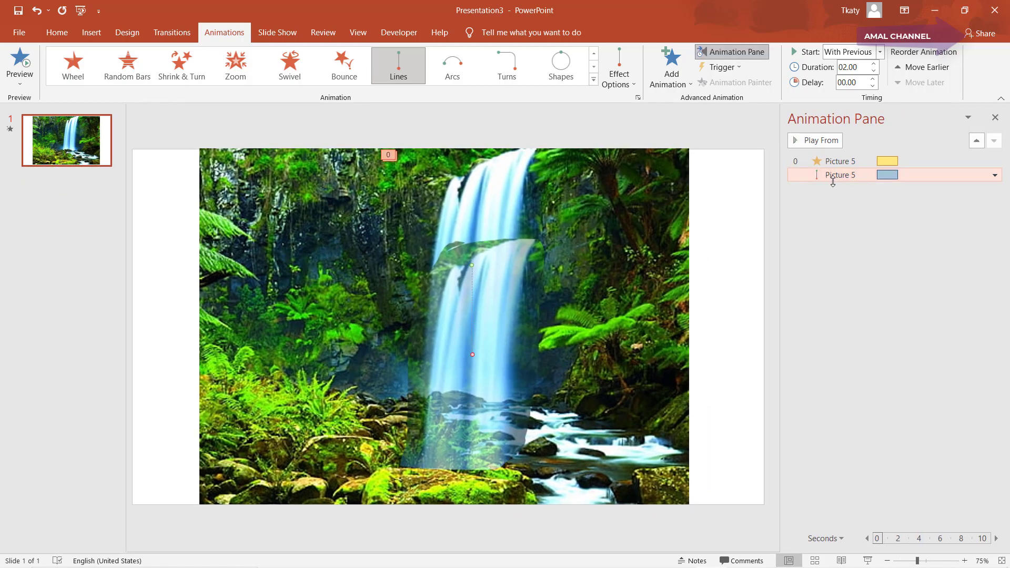
- Set the Down motion path's smooth start to 0 sec and preview both animations
click(795, 144)
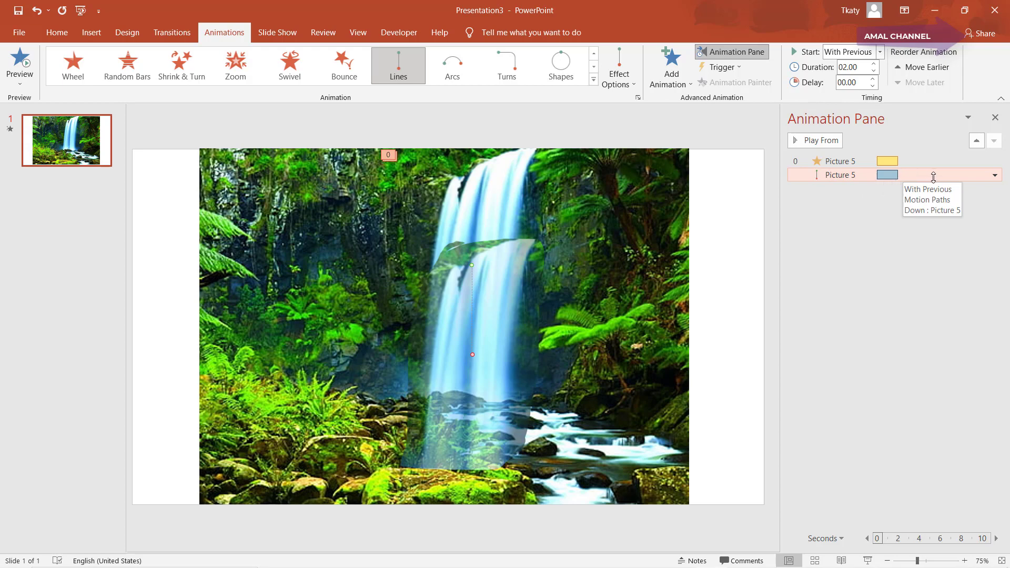
click(994, 175)
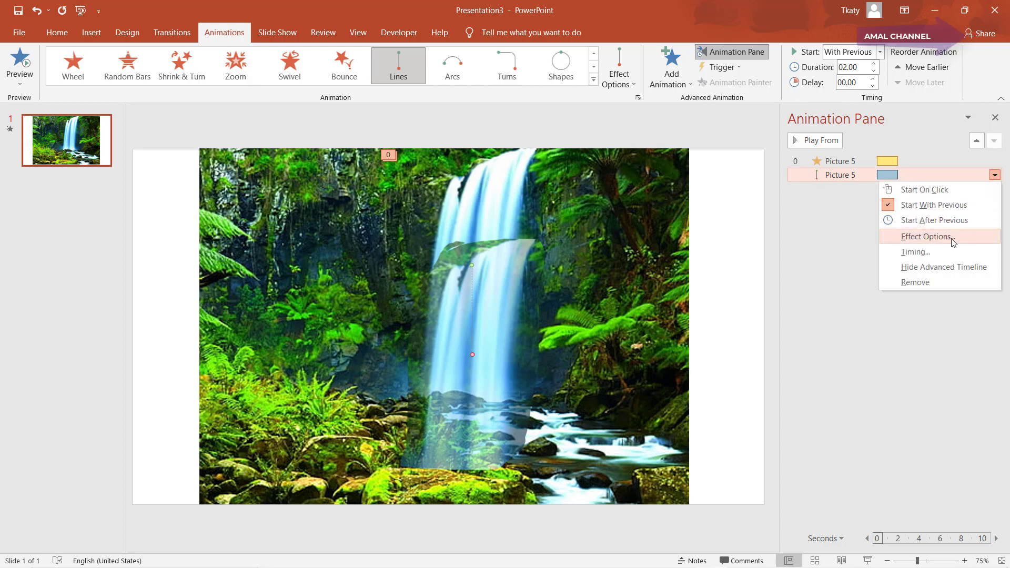
click(925, 237)
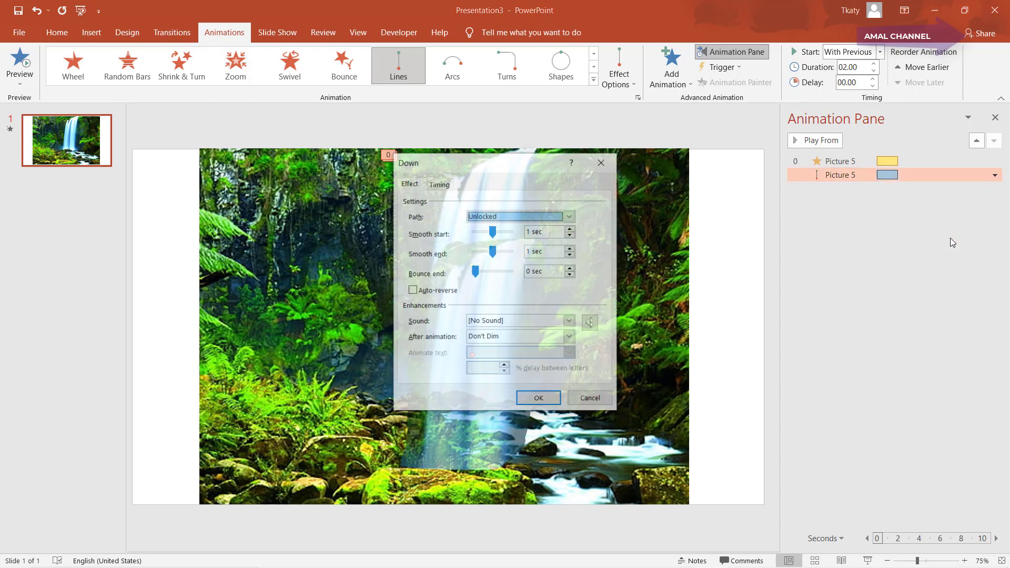
mouse_move(492, 232)
mouse_down()
mouse_move(458, 240)
mouse_move(458, 252)
mouse_up()
click(439, 184)
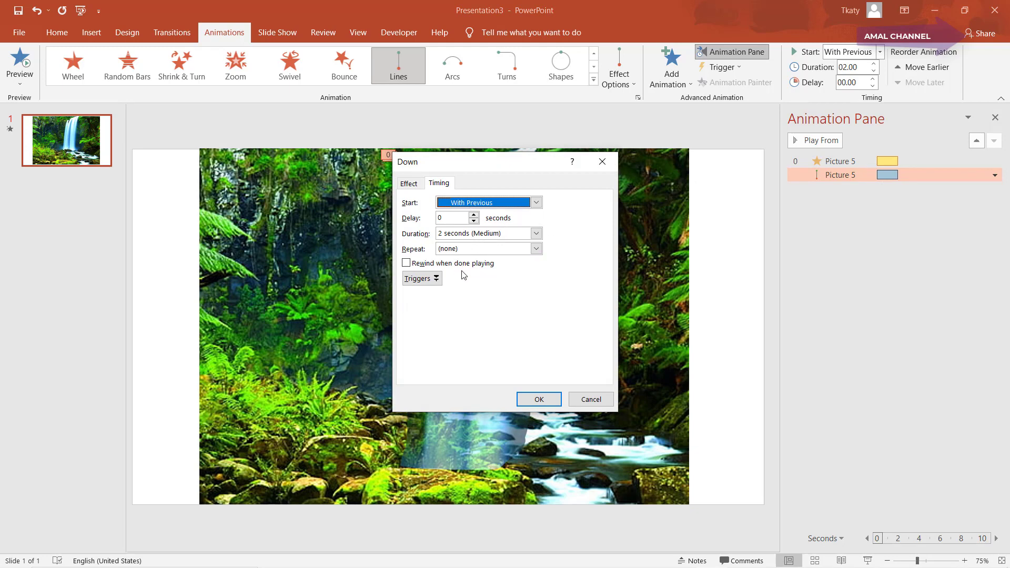
click(539, 400)
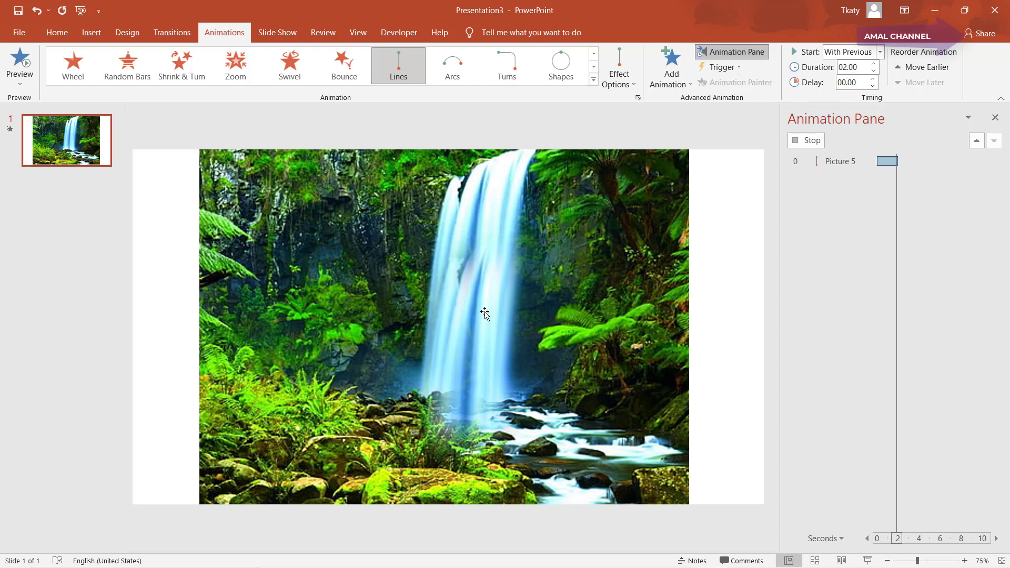
click(803, 141)
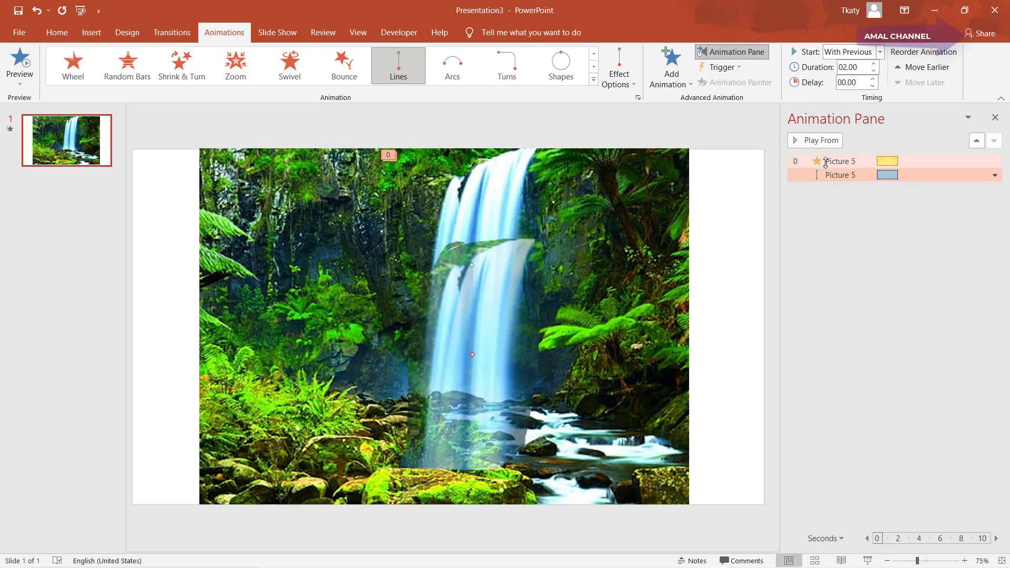
- Preview the animations from the Grow/Shrink entry, then reselect Picture 5's Grow/Shrink
click(826, 161)
click(797, 141)
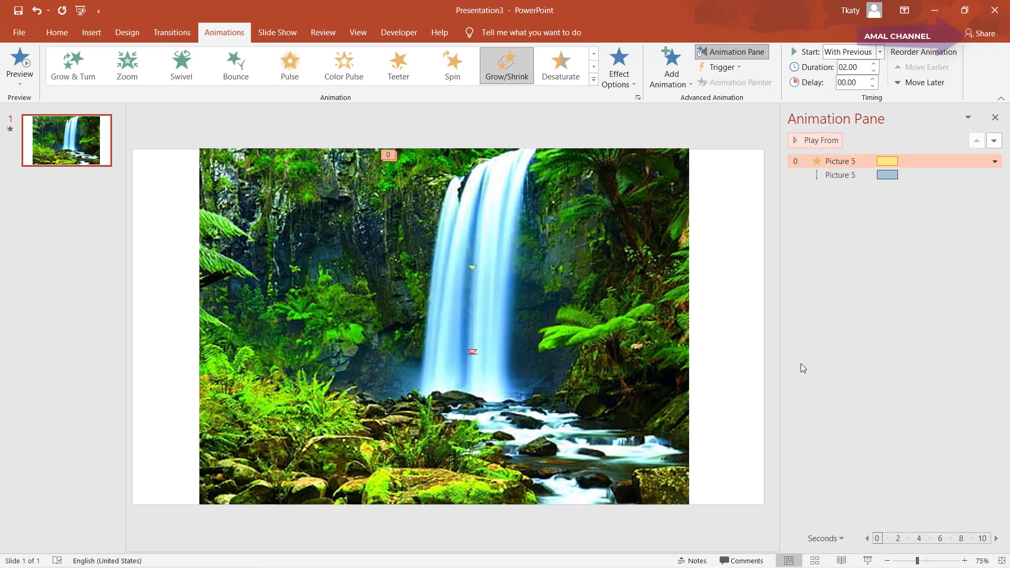
click(758, 204)
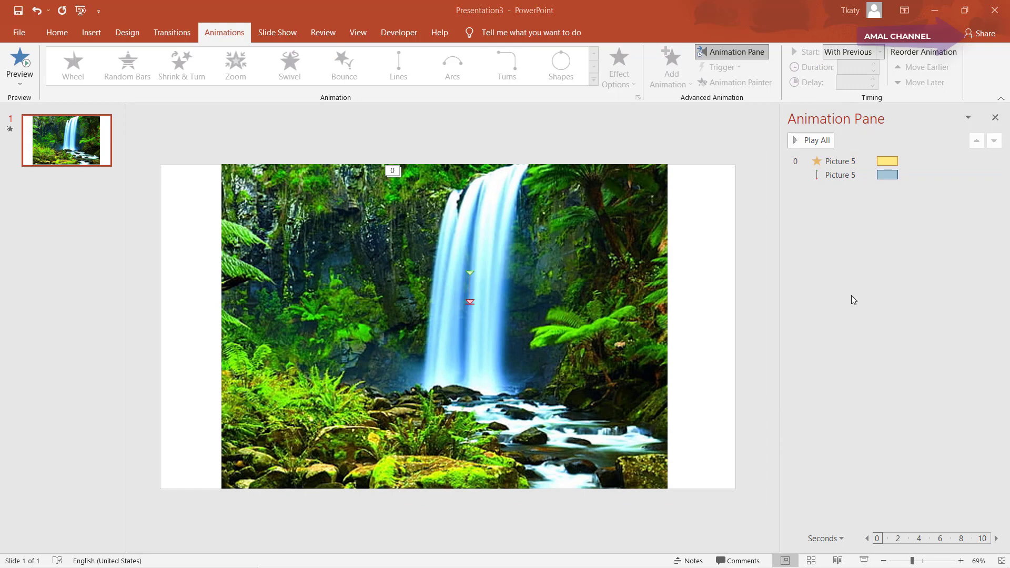
click(856, 162)
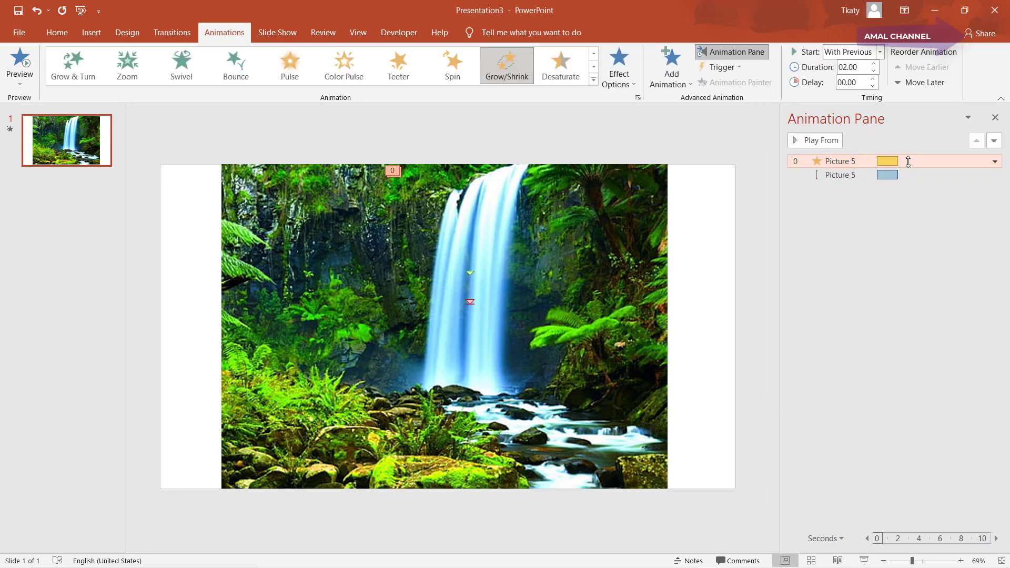
- Give the Grow/Shrink effect a 3-second (Slow) duration and repeat it 3 times
click(994, 161)
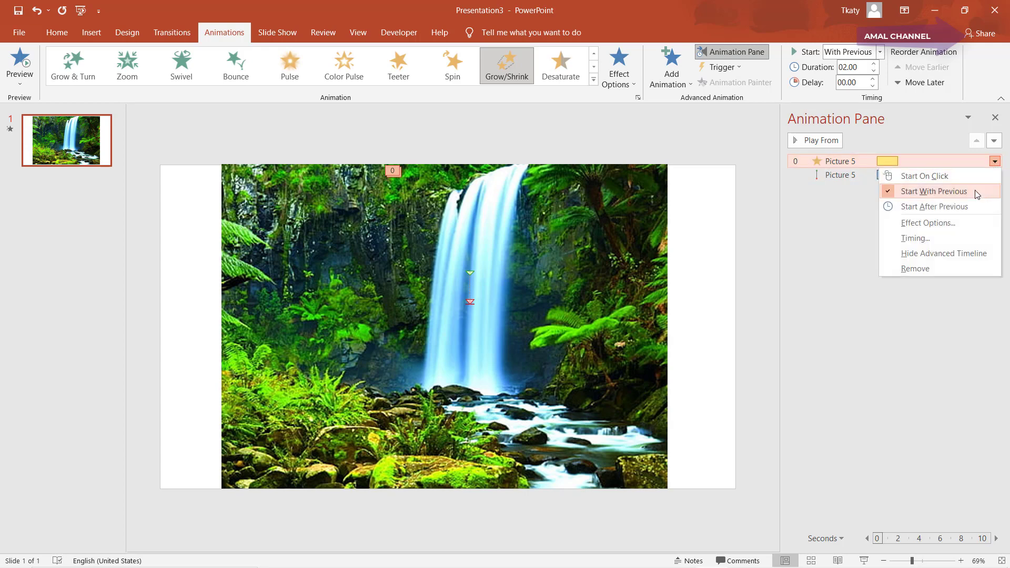
click(964, 223)
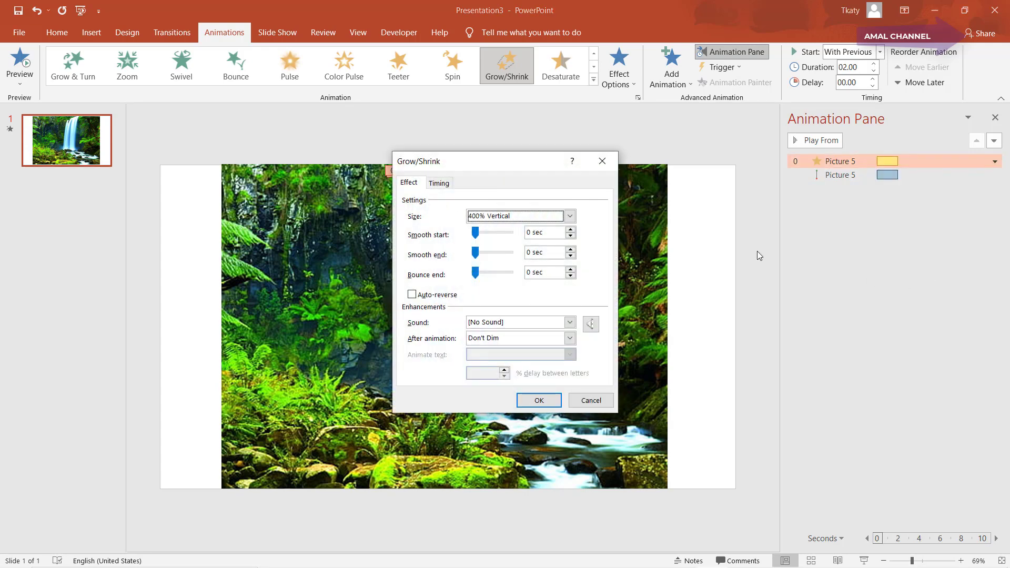
click(441, 183)
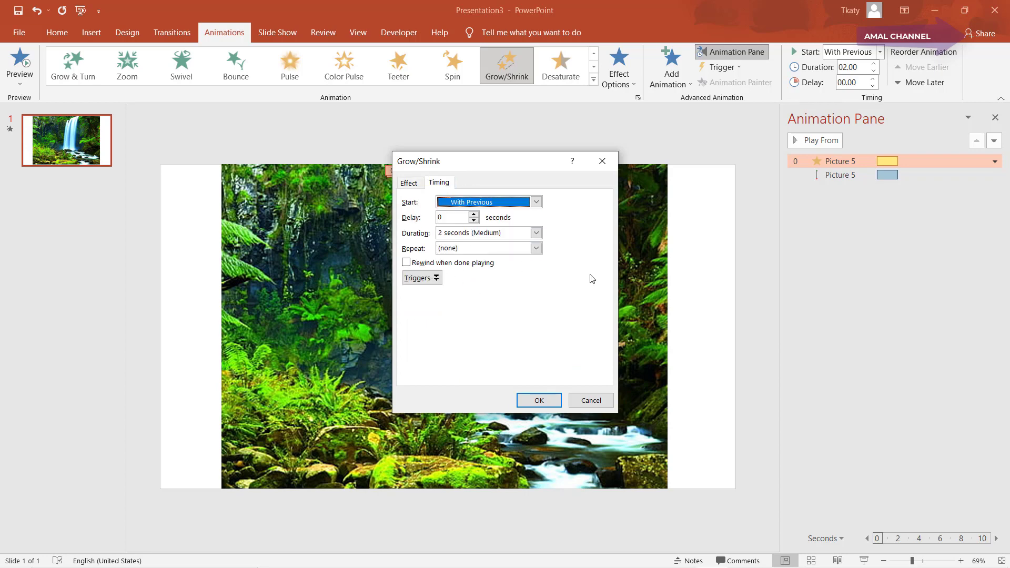
click(536, 233)
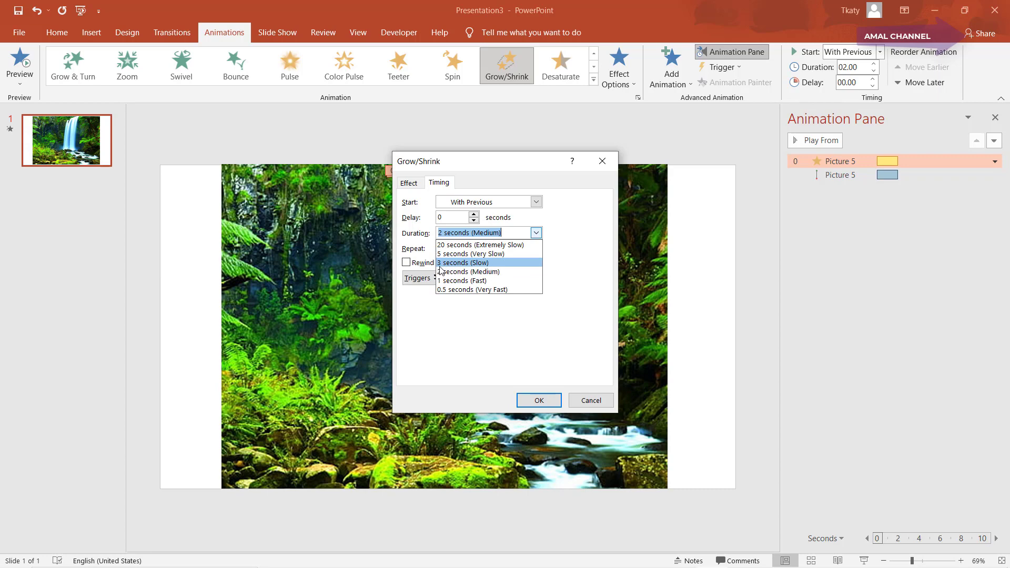
click(489, 263)
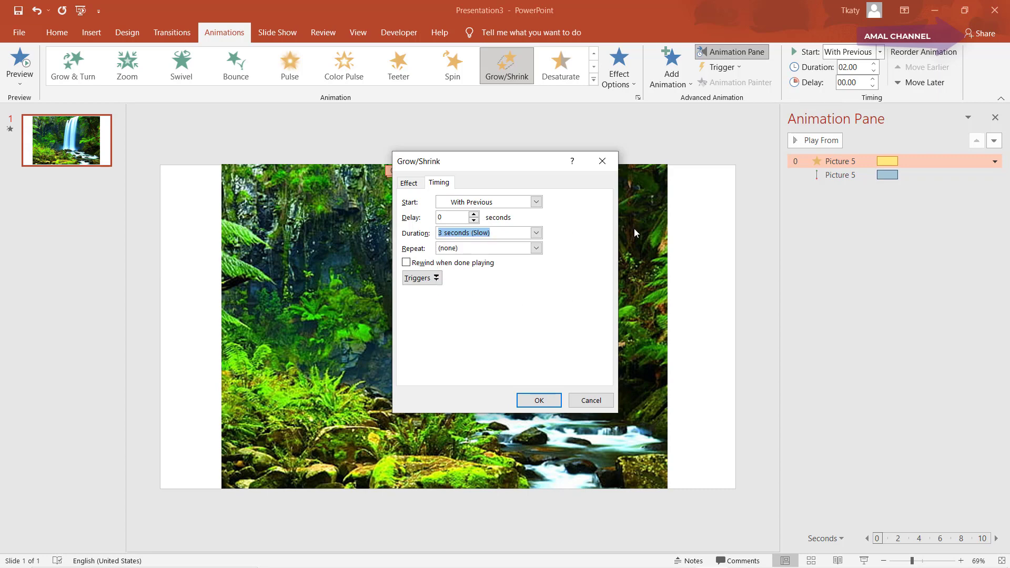
click(536, 248)
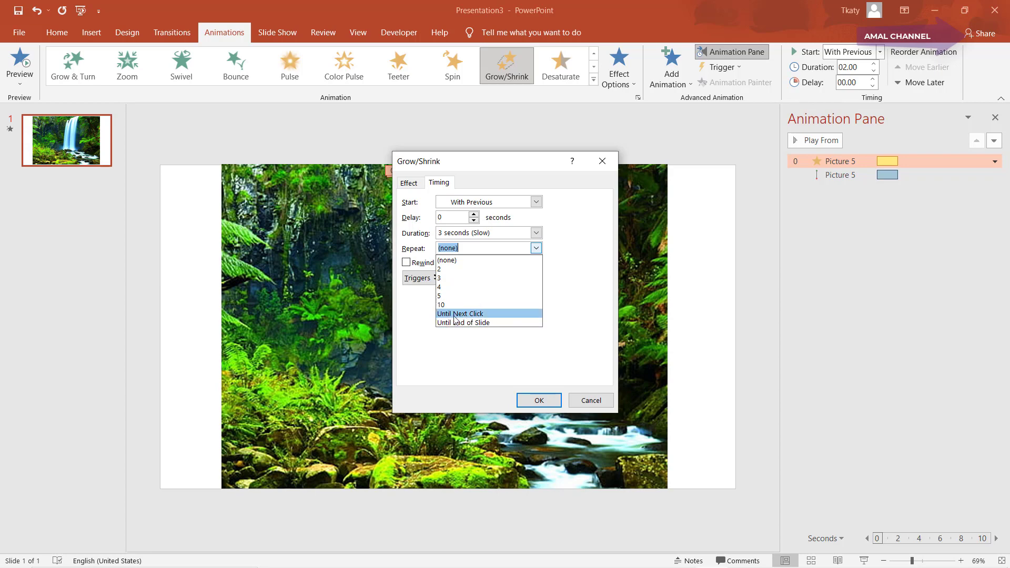
click(448, 279)
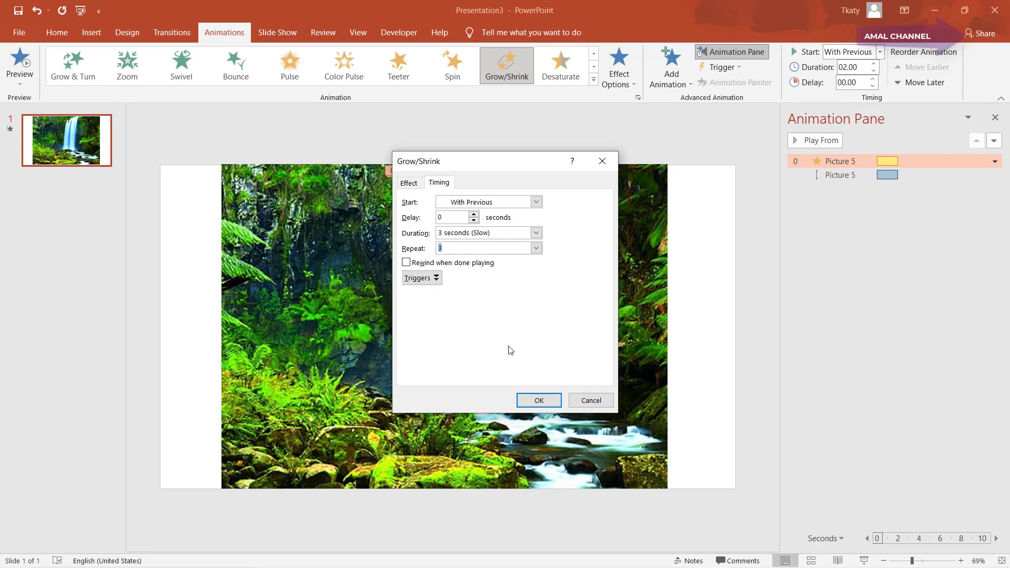
click(536, 401)
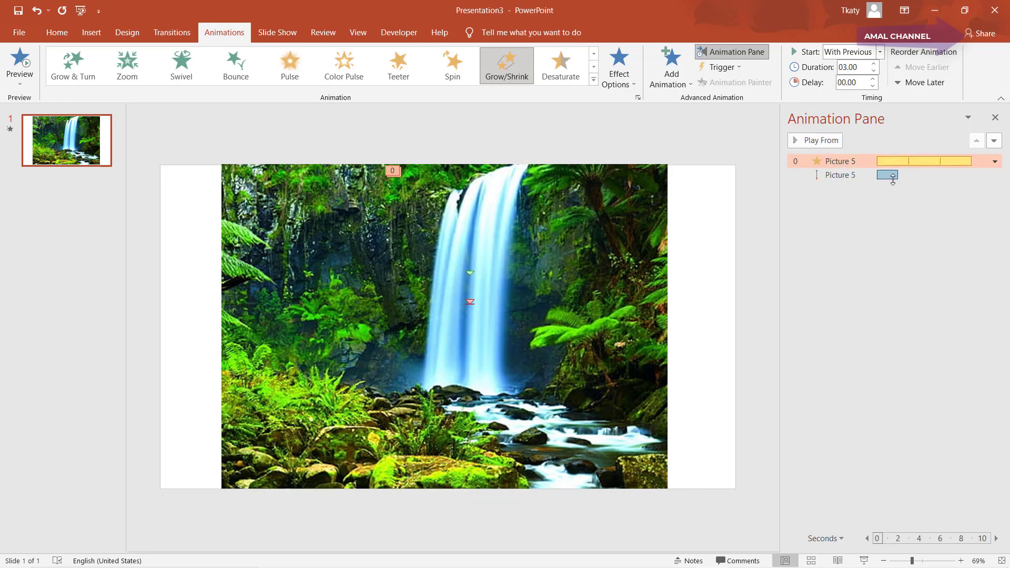
- Give the Lines Down motion path a 3-second (Slow) duration with 3 repeats
click(890, 175)
click(994, 175)
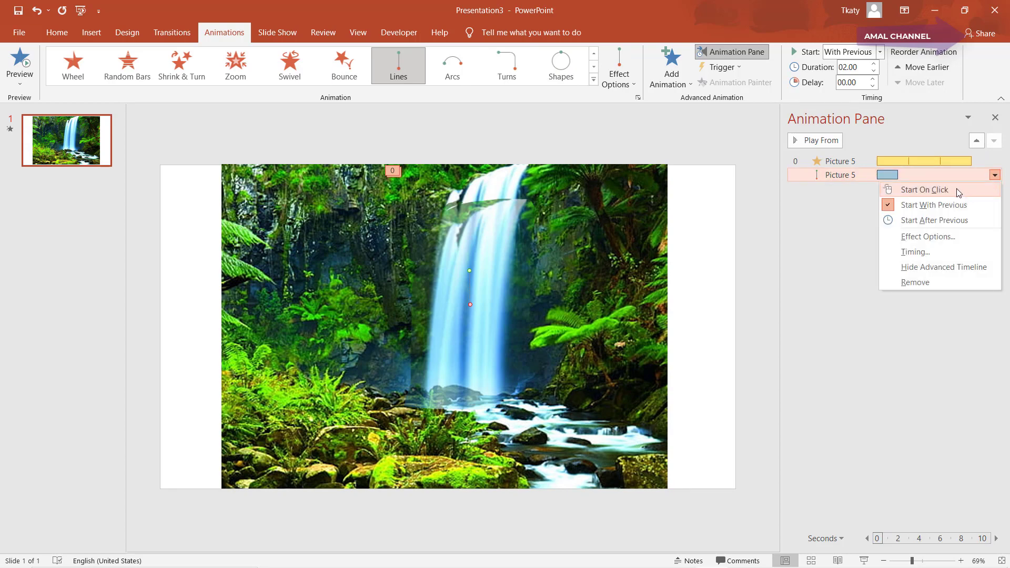
click(927, 237)
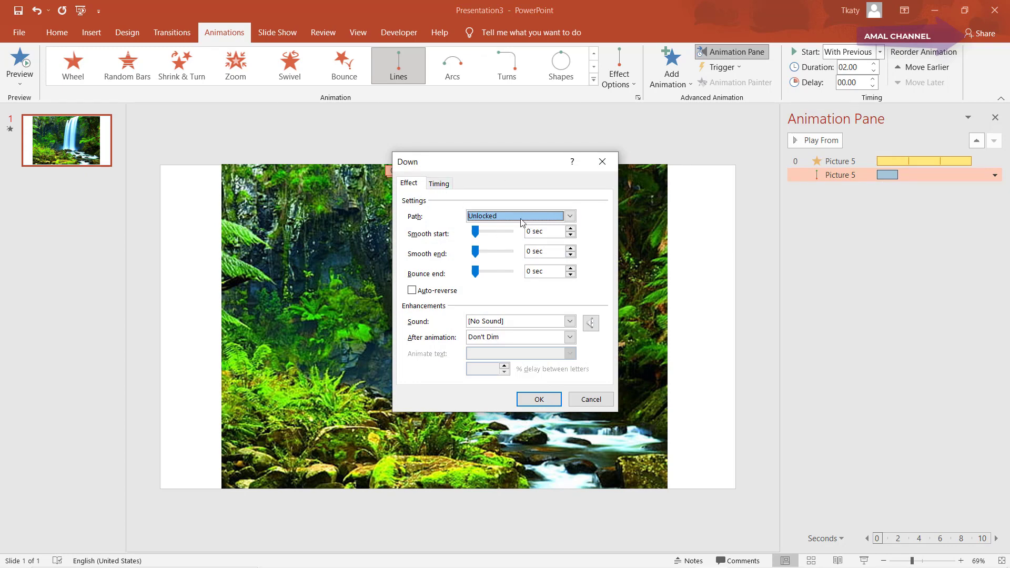
click(448, 185)
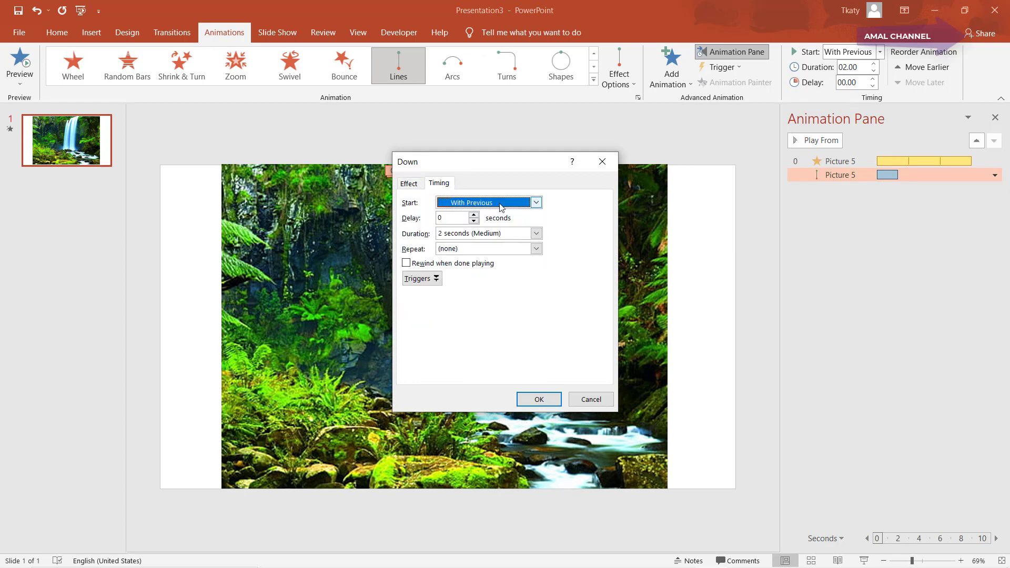
click(535, 233)
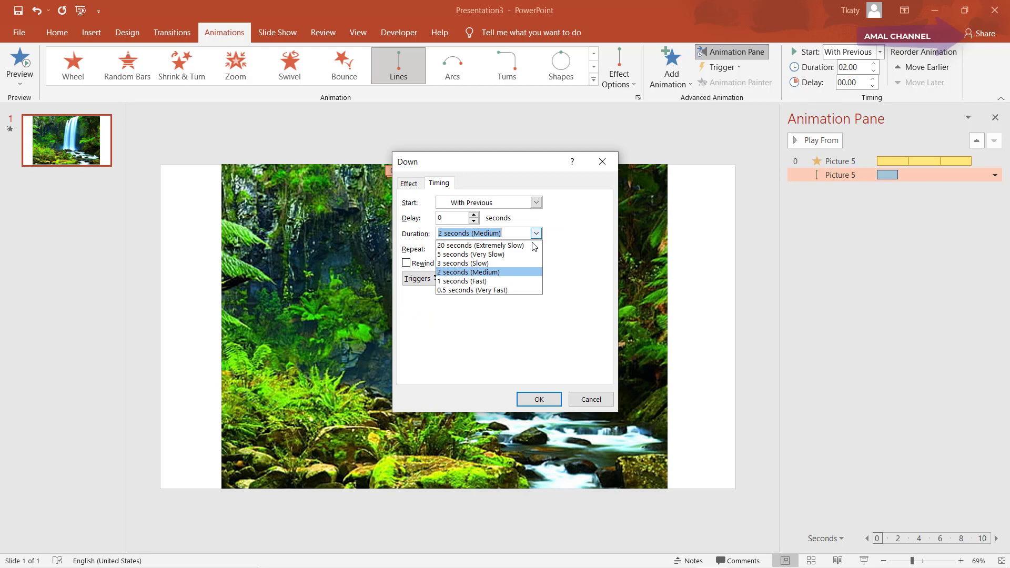
click(509, 266)
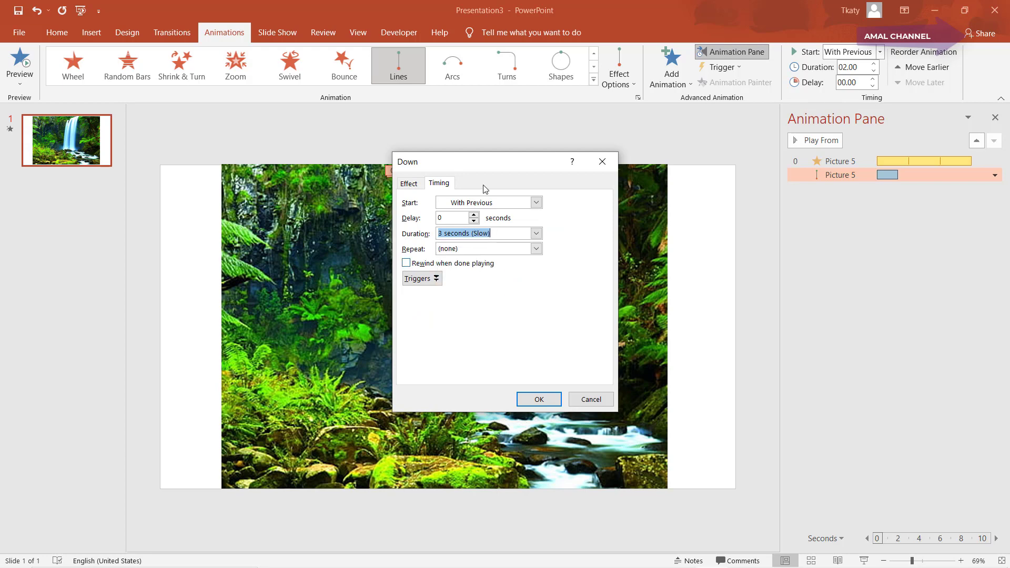
click(482, 247)
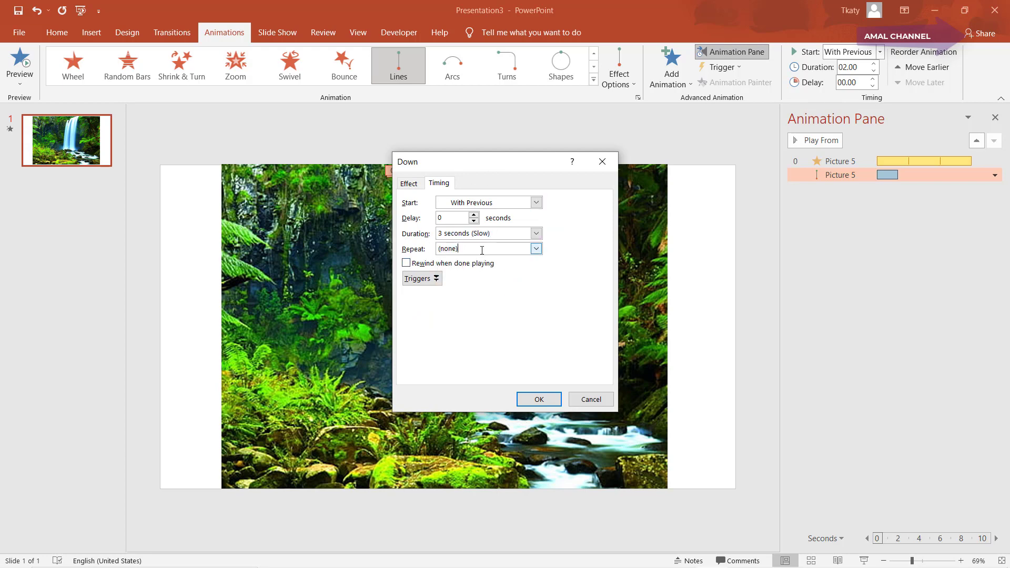
click(535, 248)
click(489, 279)
click(541, 399)
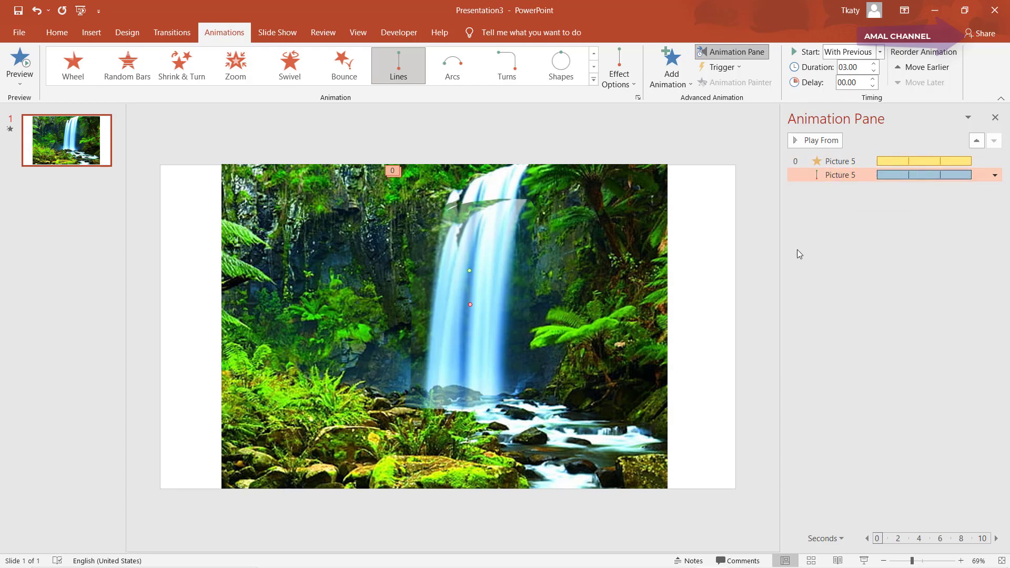
- Change the Grow/Shrink size to Larger (150% Vertical), keeping the 3-second duration
click(837, 163)
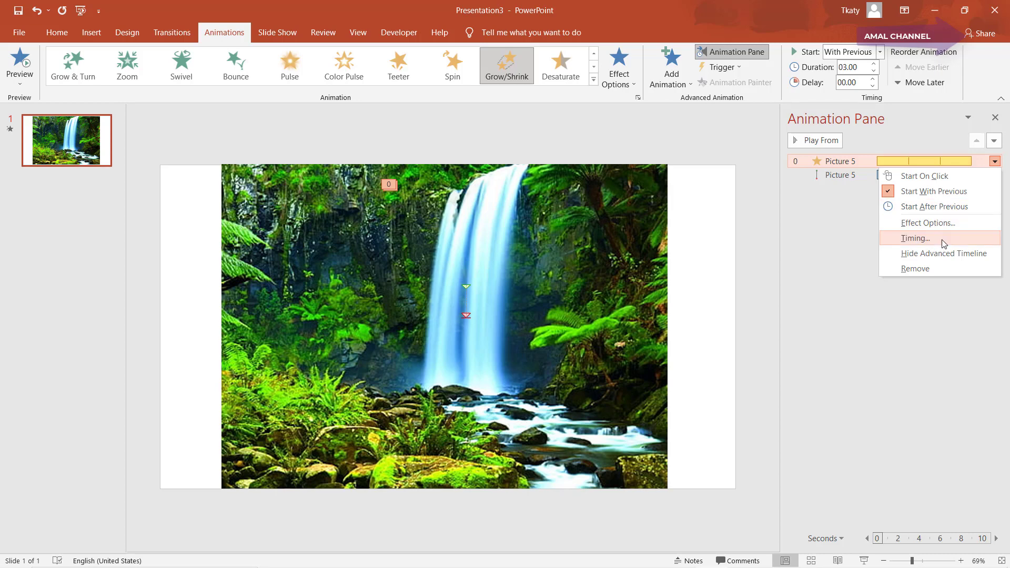
click(943, 243)
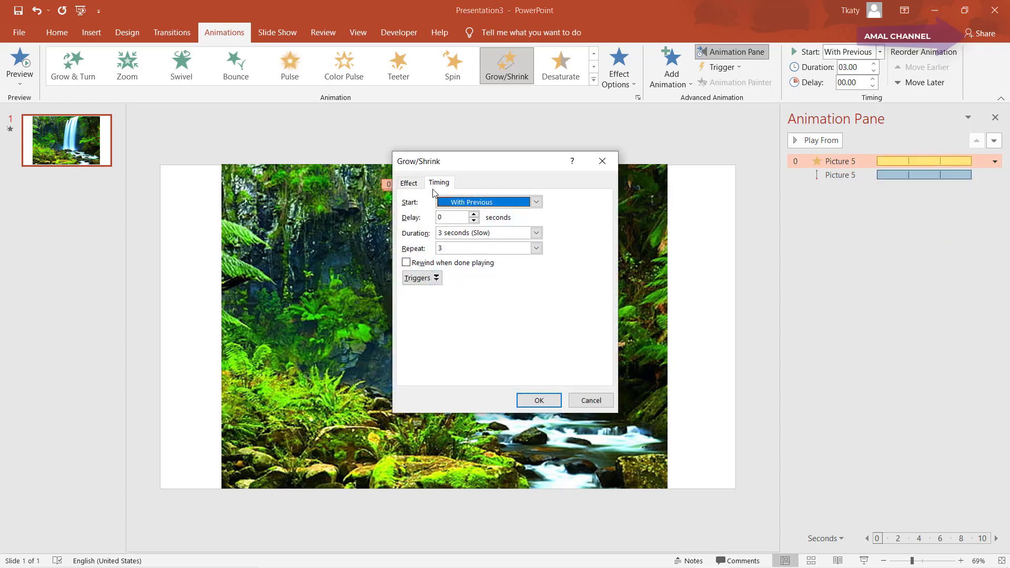
click(536, 233)
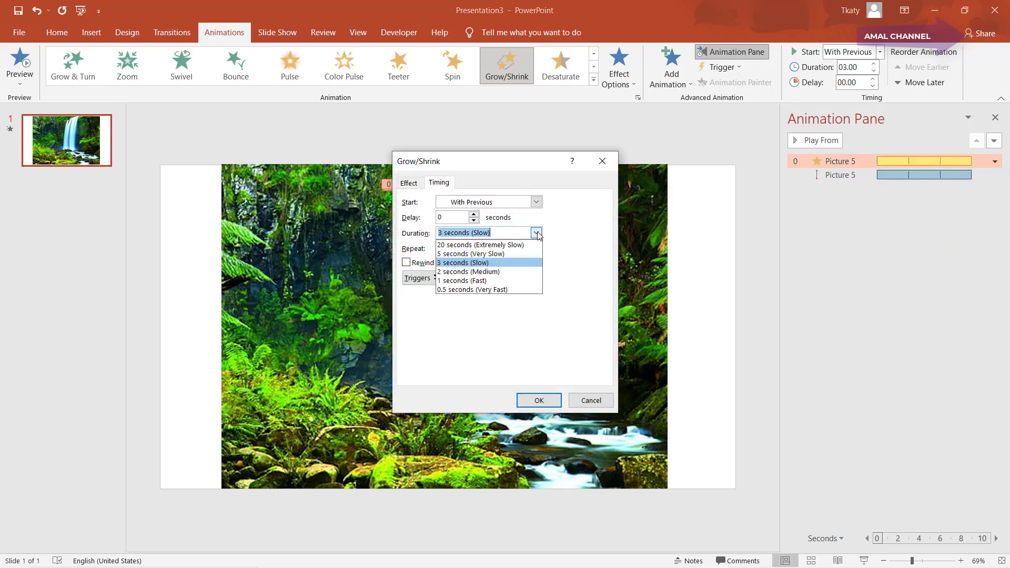
click(536, 233)
click(414, 186)
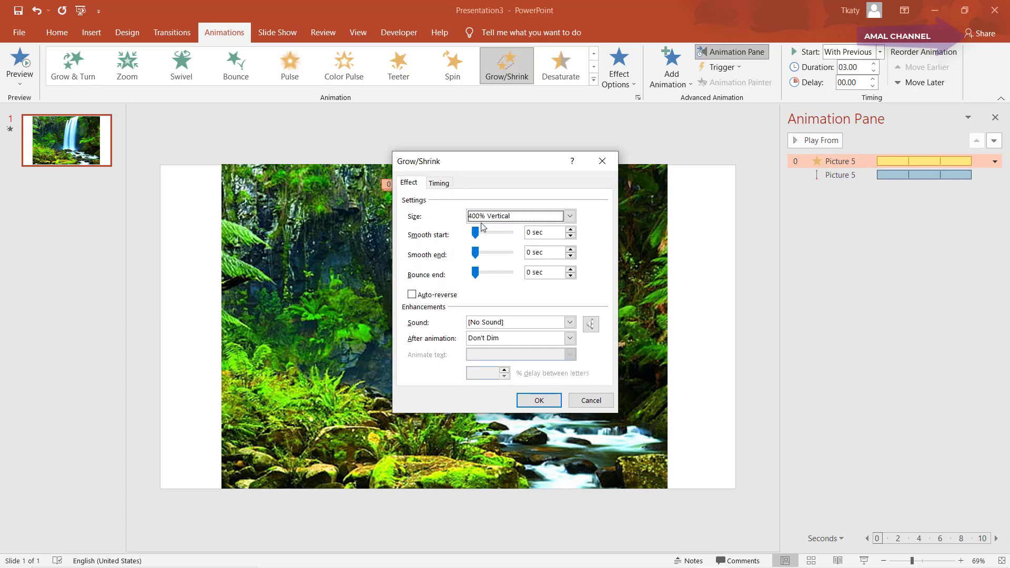
click(569, 216)
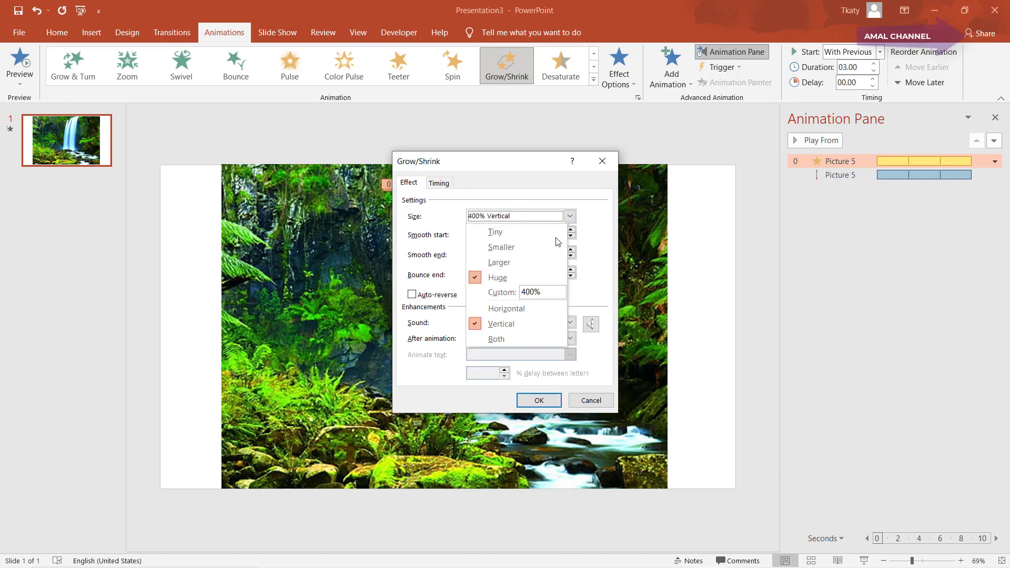
click(500, 262)
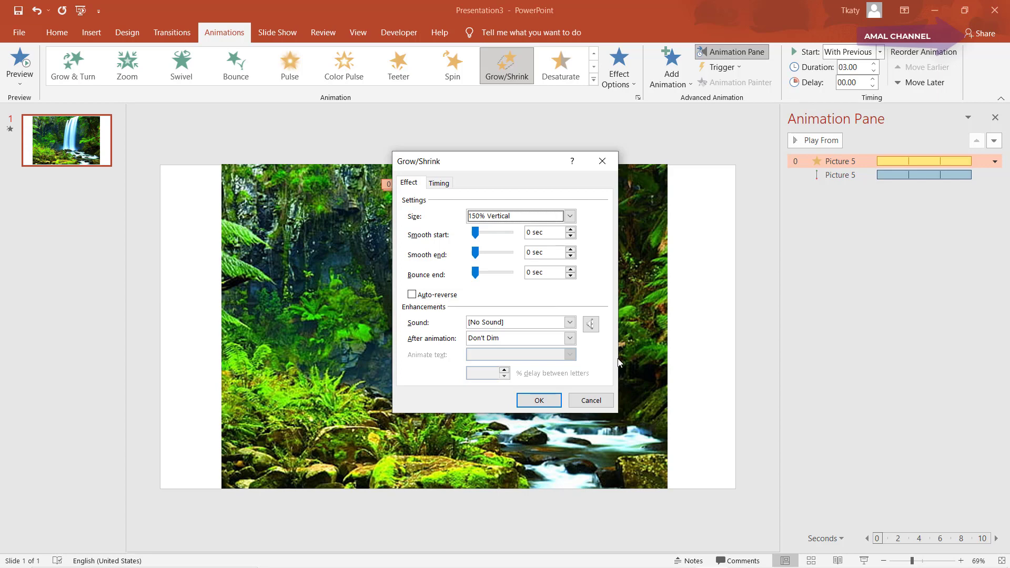
click(539, 401)
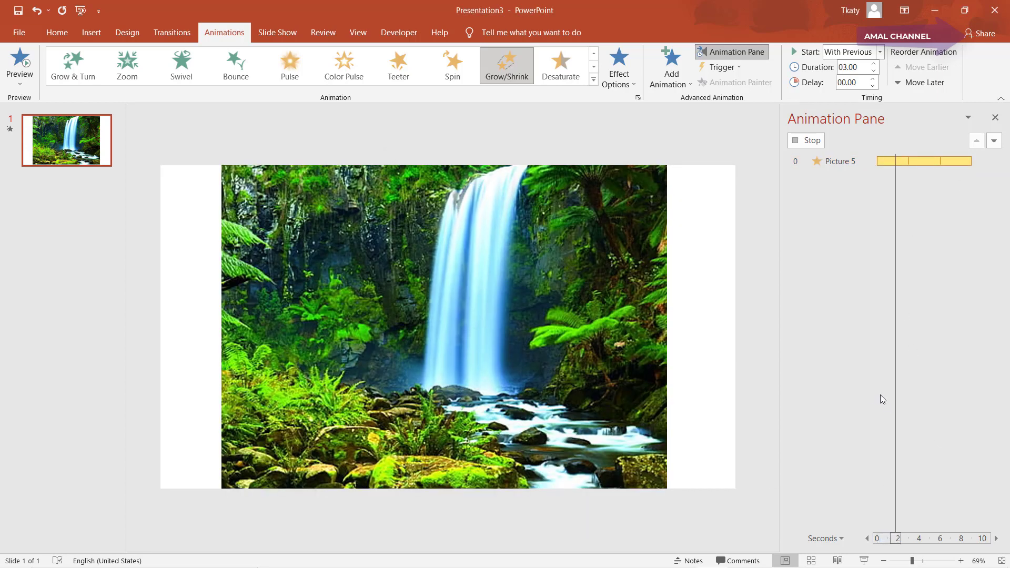
click(864, 560)
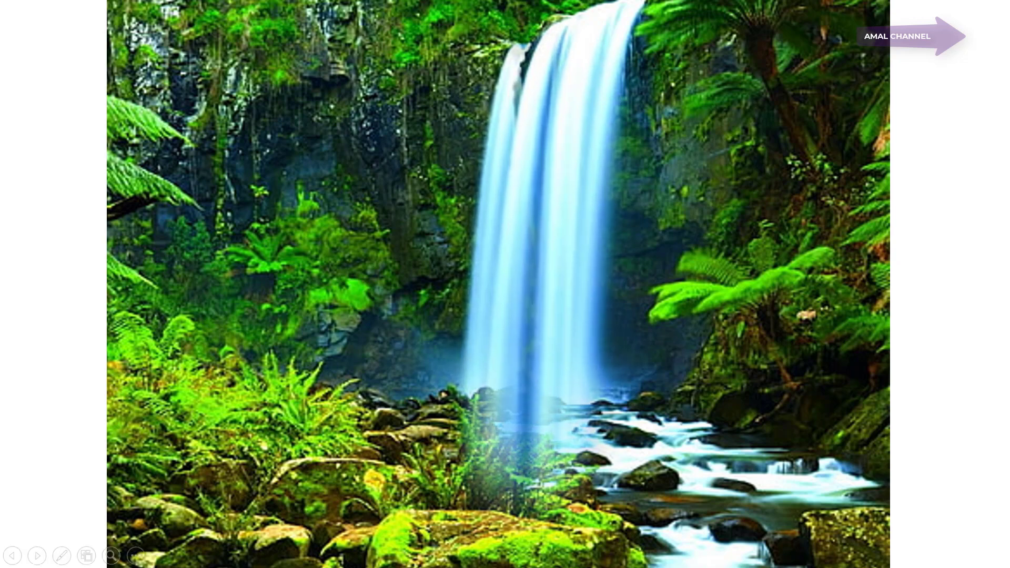
key(Escape)
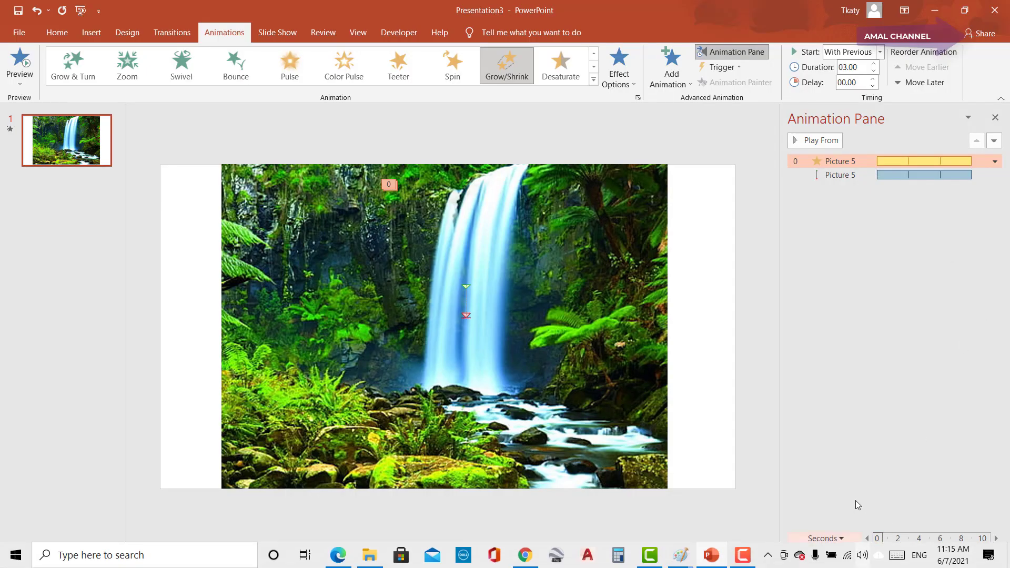
- Preview the slide, then set the Grow/Shrink repeat to (none)
click(815, 140)
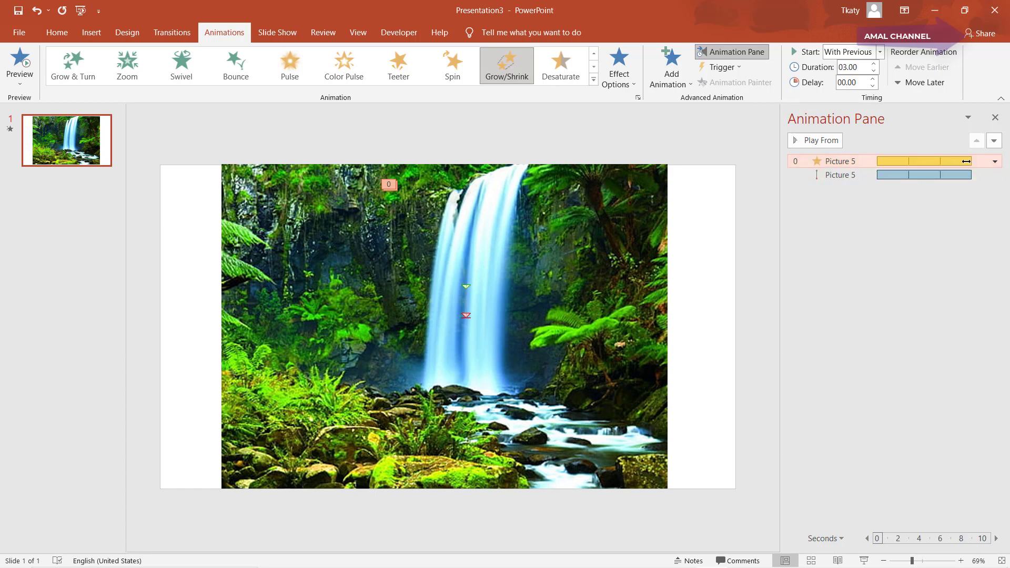
click(995, 161)
click(951, 231)
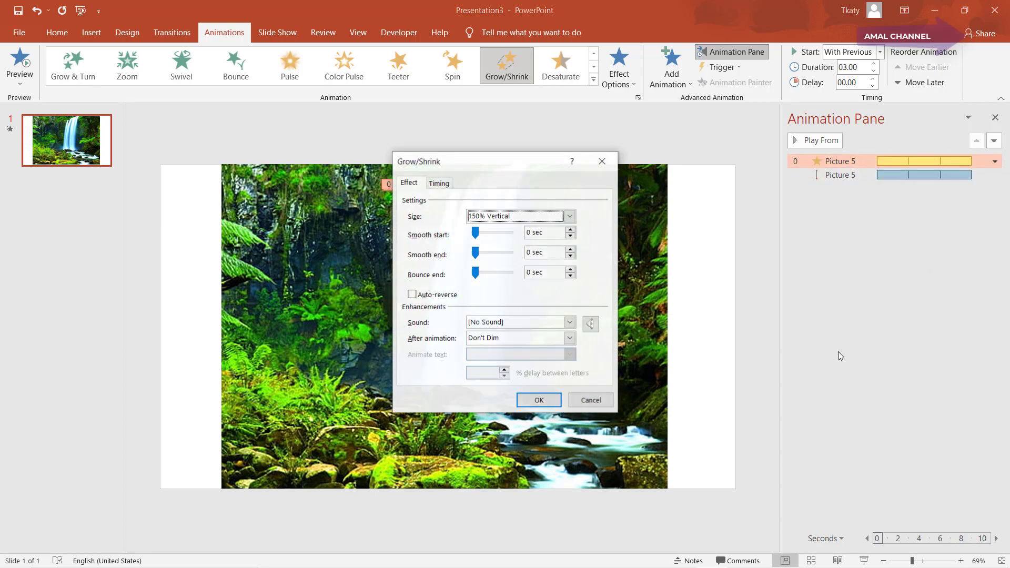
click(439, 183)
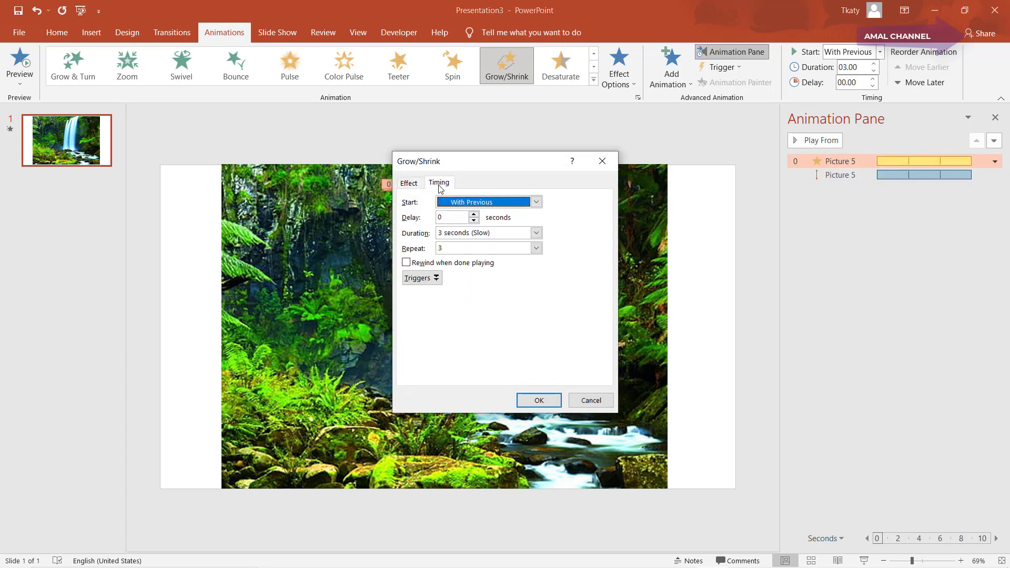
click(535, 248)
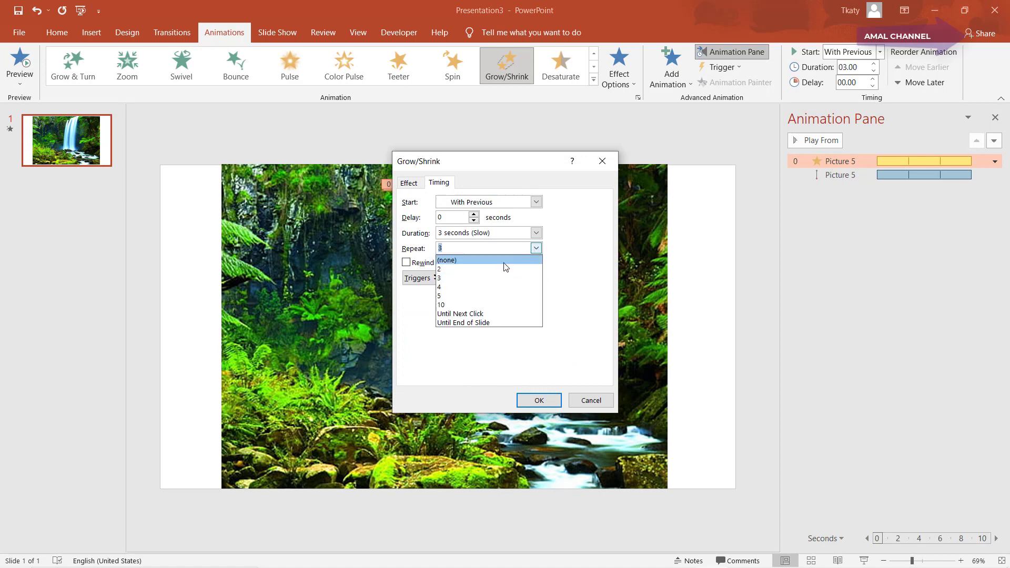
click(506, 258)
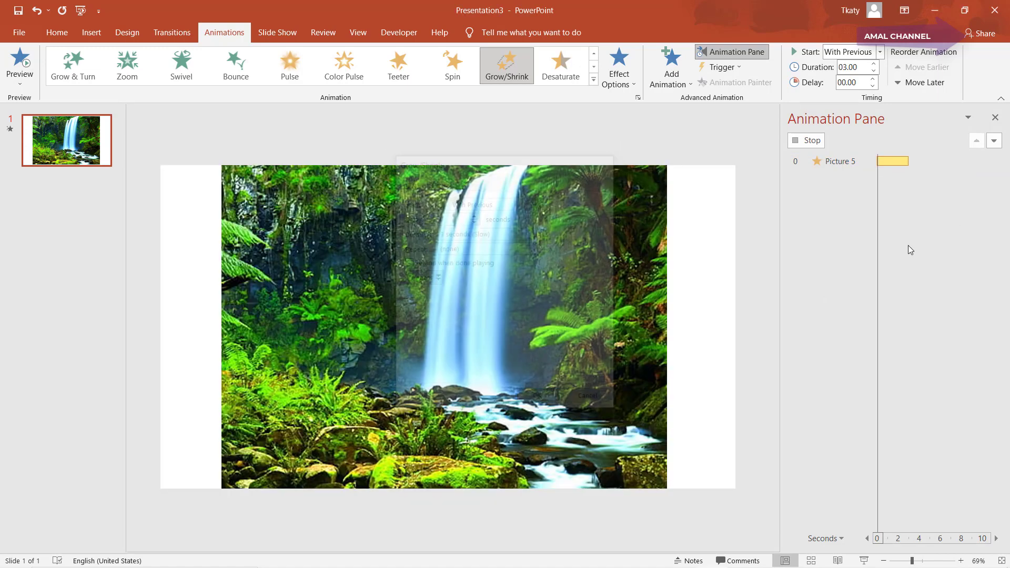
click(539, 400)
- Set the Down motion path's repeat to (none), then play the slide as a show
click(915, 175)
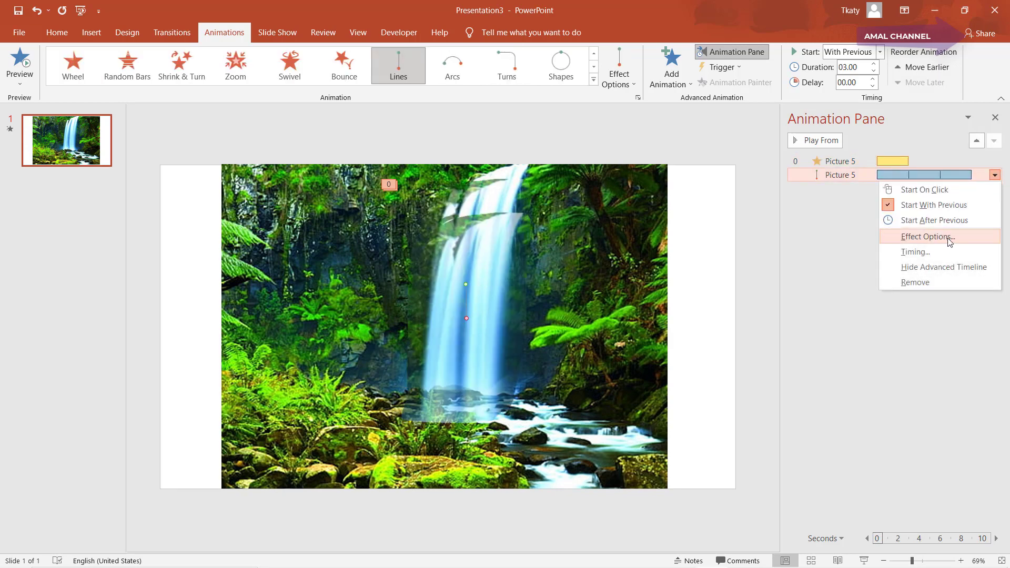
click(946, 236)
click(438, 184)
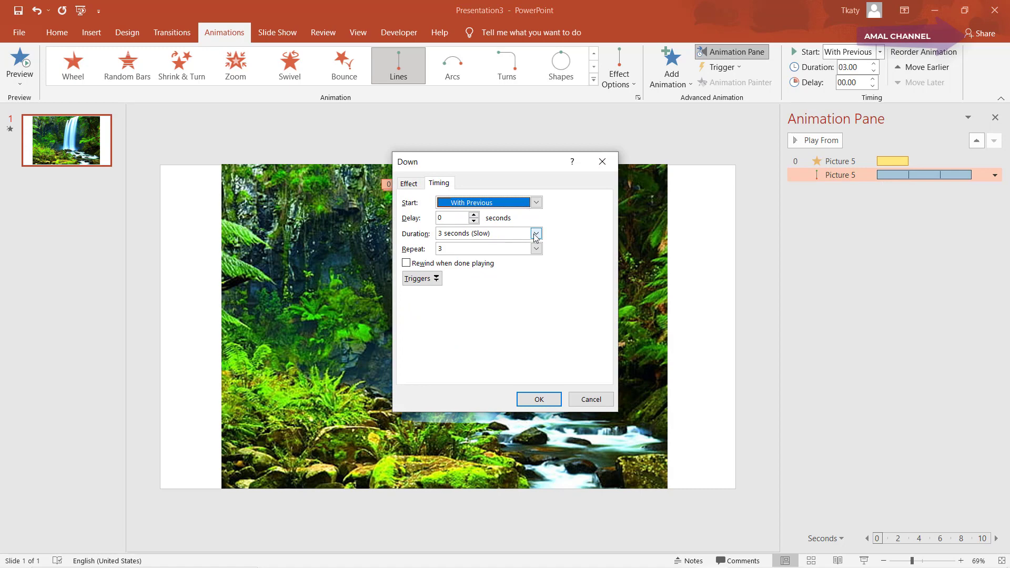
click(535, 234)
click(540, 233)
click(535, 249)
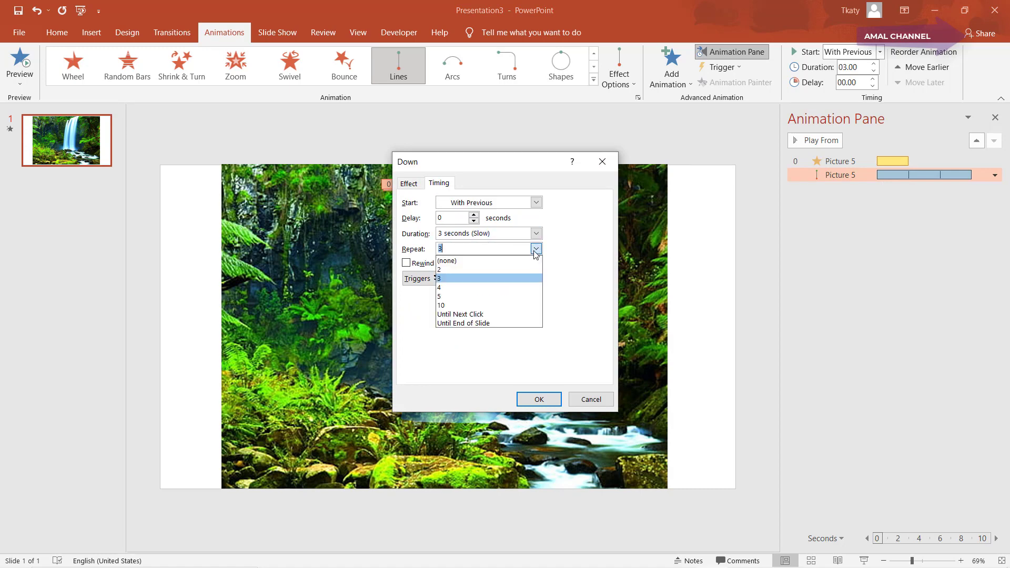
click(519, 257)
click(548, 403)
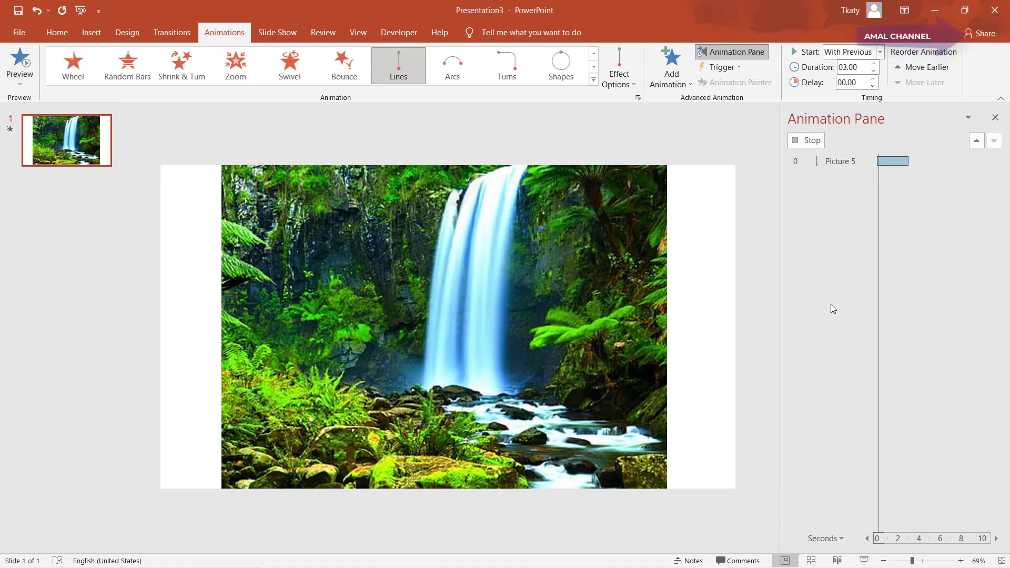
click(864, 560)
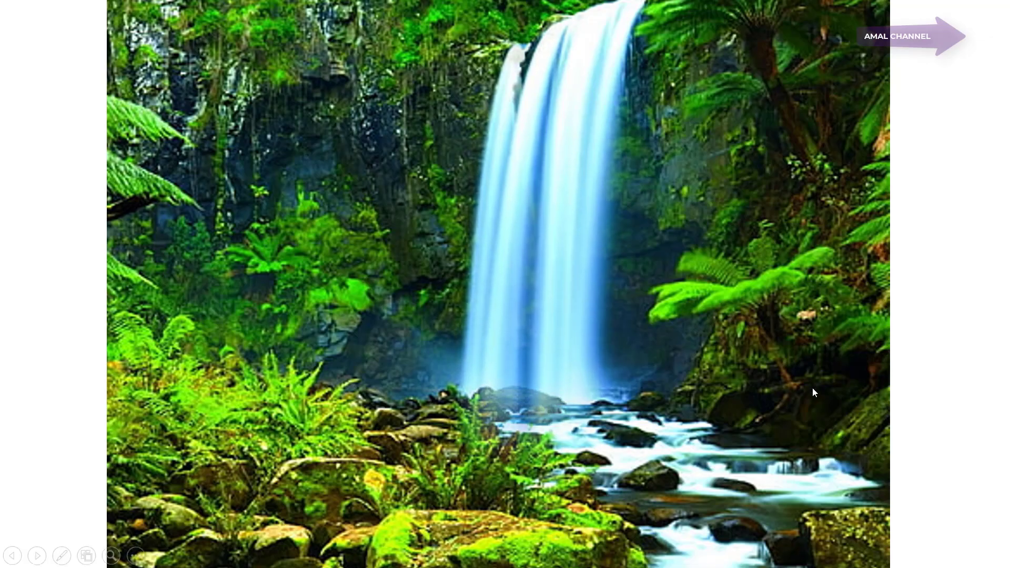